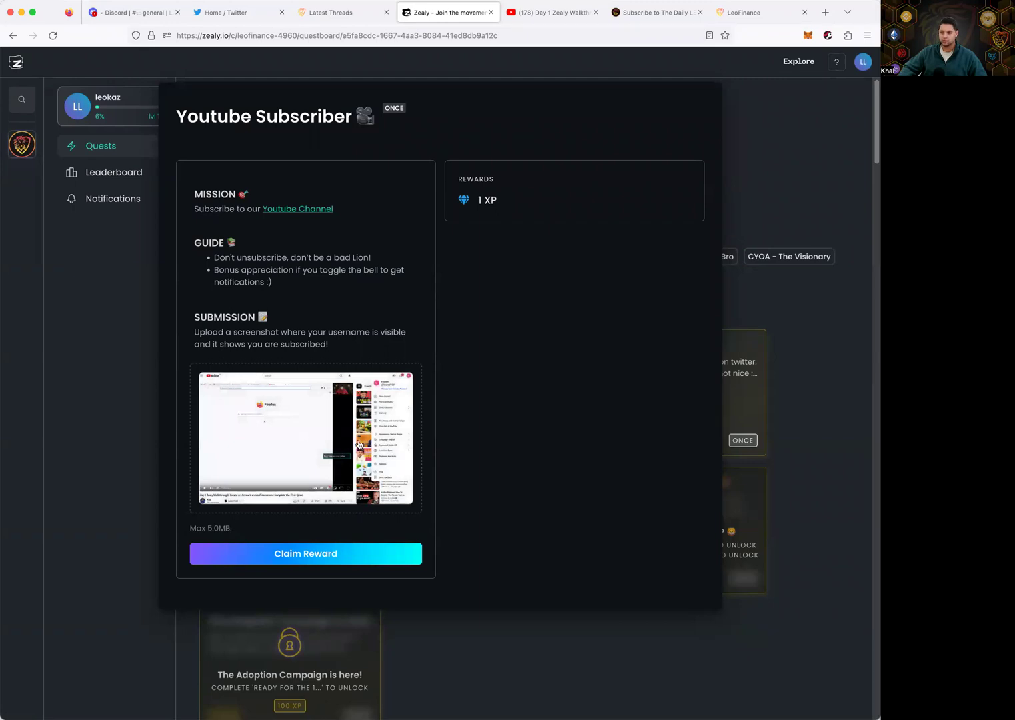
# Step: Claim the reward for the Youtube Subscriber quest with the uploaded screenshot
pyautogui.click(347, 564)
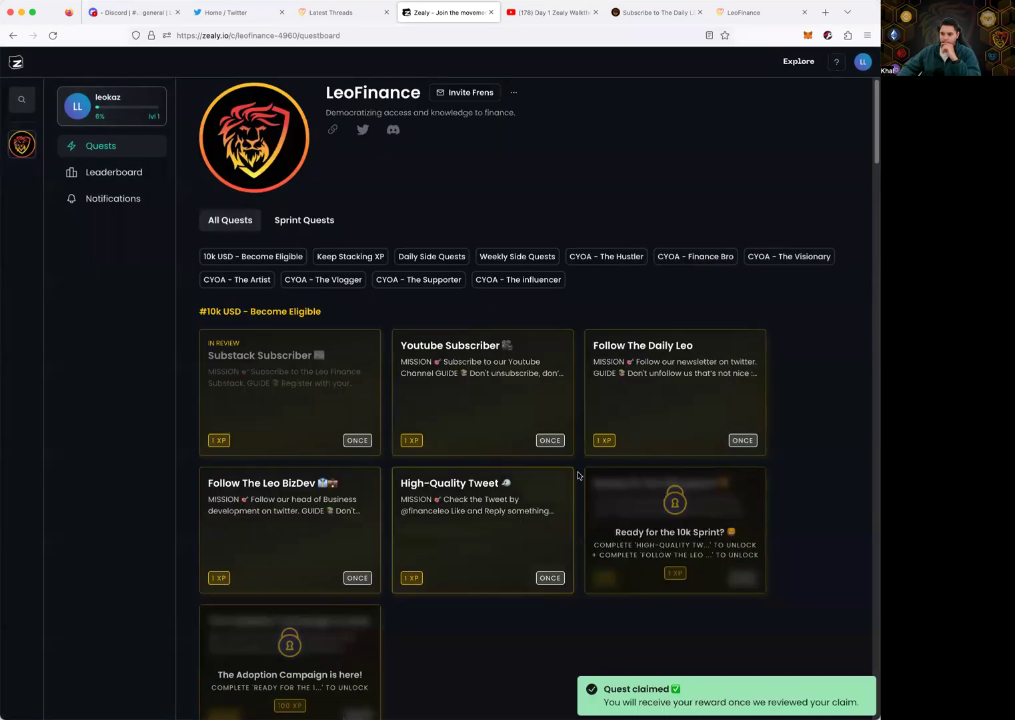
pyautogui.scroll(-1, 399, 494)
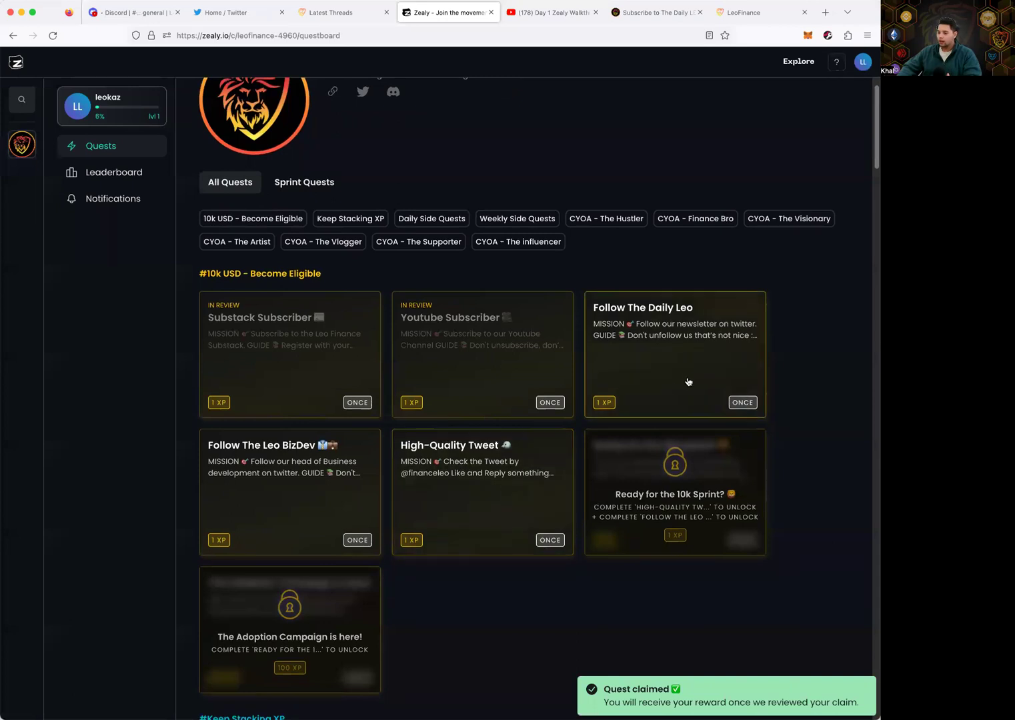
pyautogui.scroll(-1, 655, 408)
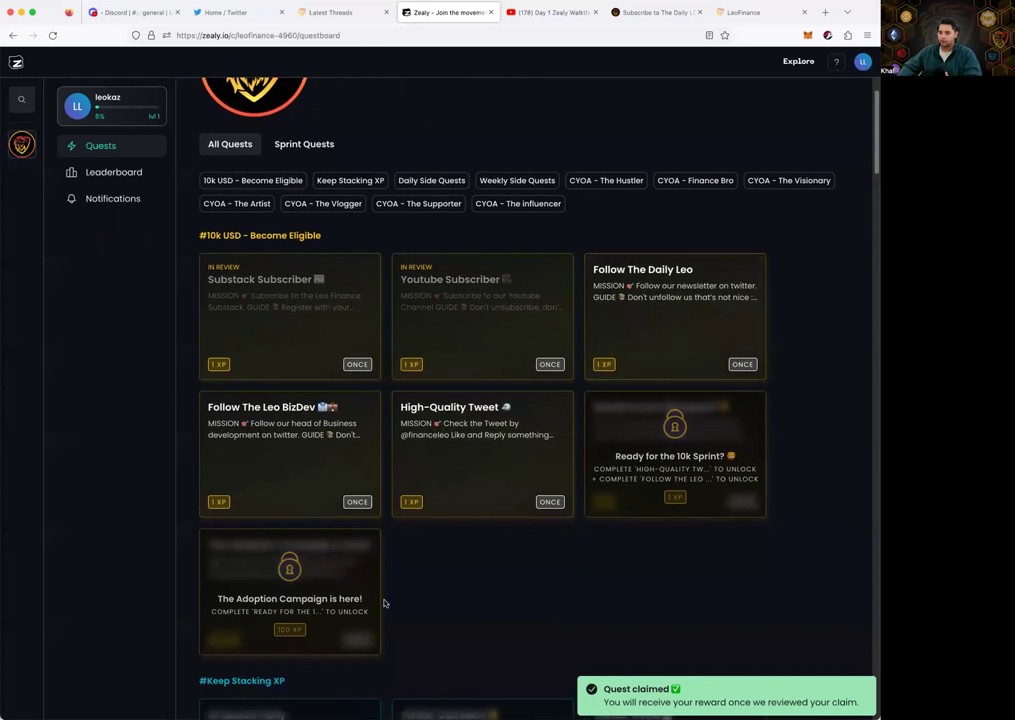
# Step: Open The Daily Leo's Twitter profile from the Follow The Daily Leo quest, return to the quest and claim its reward
pyautogui.click(692, 340)
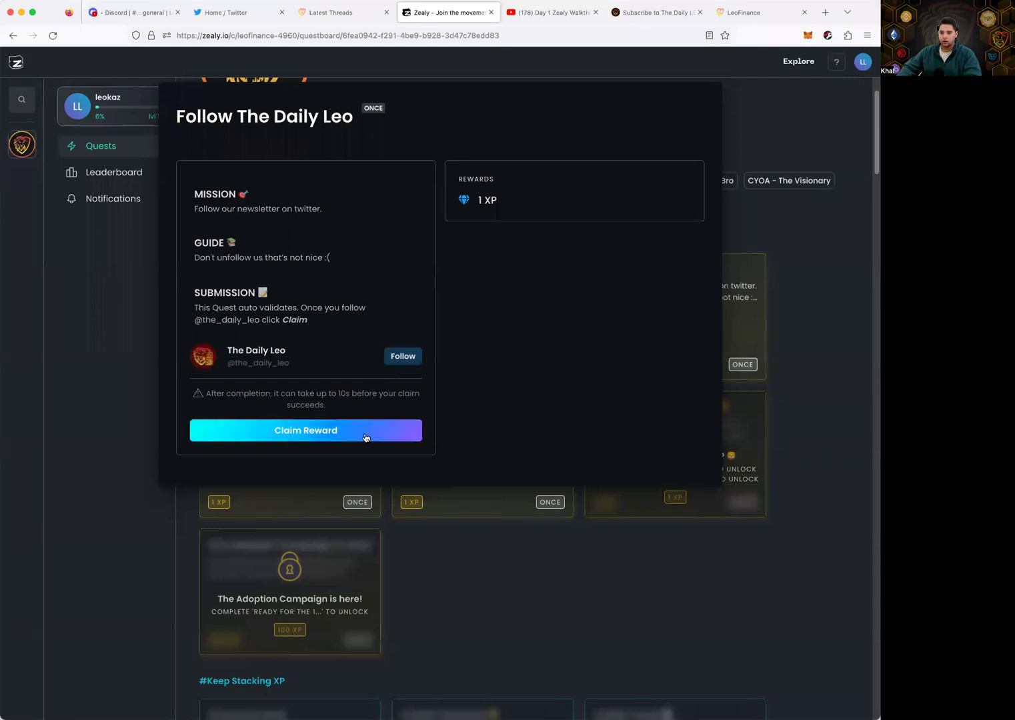
pyautogui.click(404, 356)
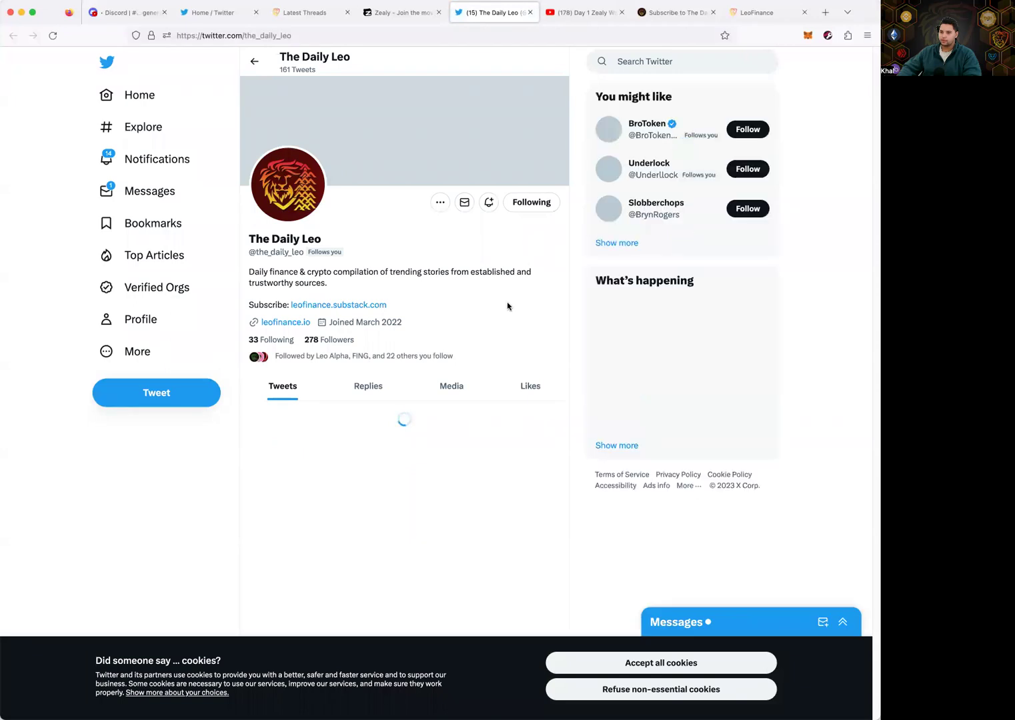
pyautogui.click(409, 12)
pyautogui.click(335, 435)
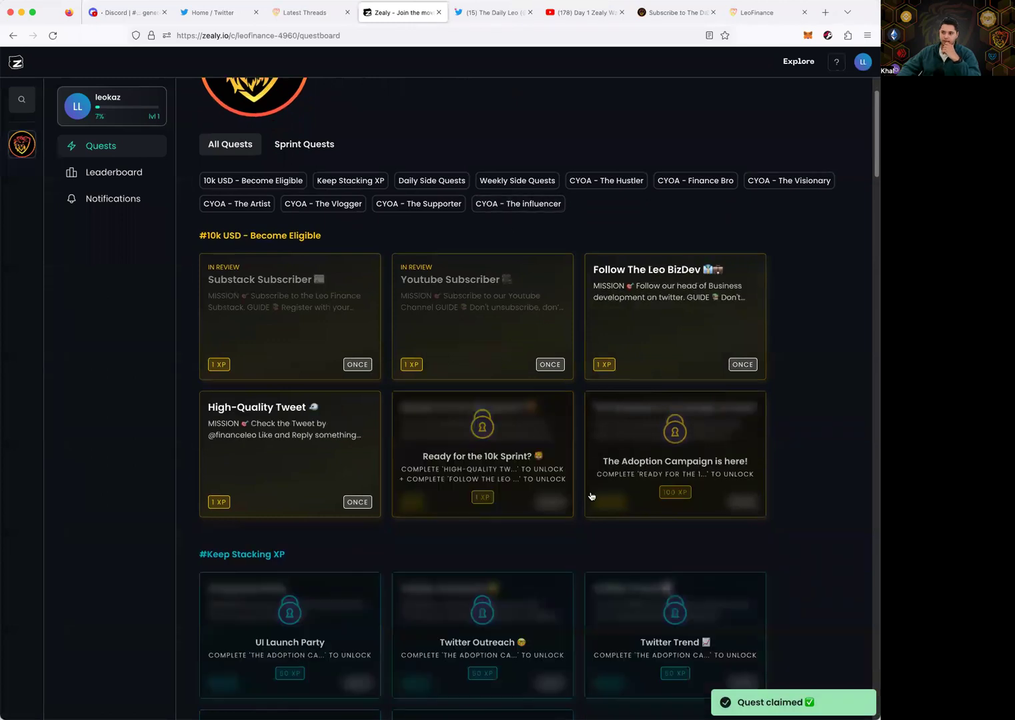
# Step: Open the linked Twitter profile from the Follow The Leo BizDev quest, return to the quest and claim its reward
pyautogui.scroll(2, 646, 423)
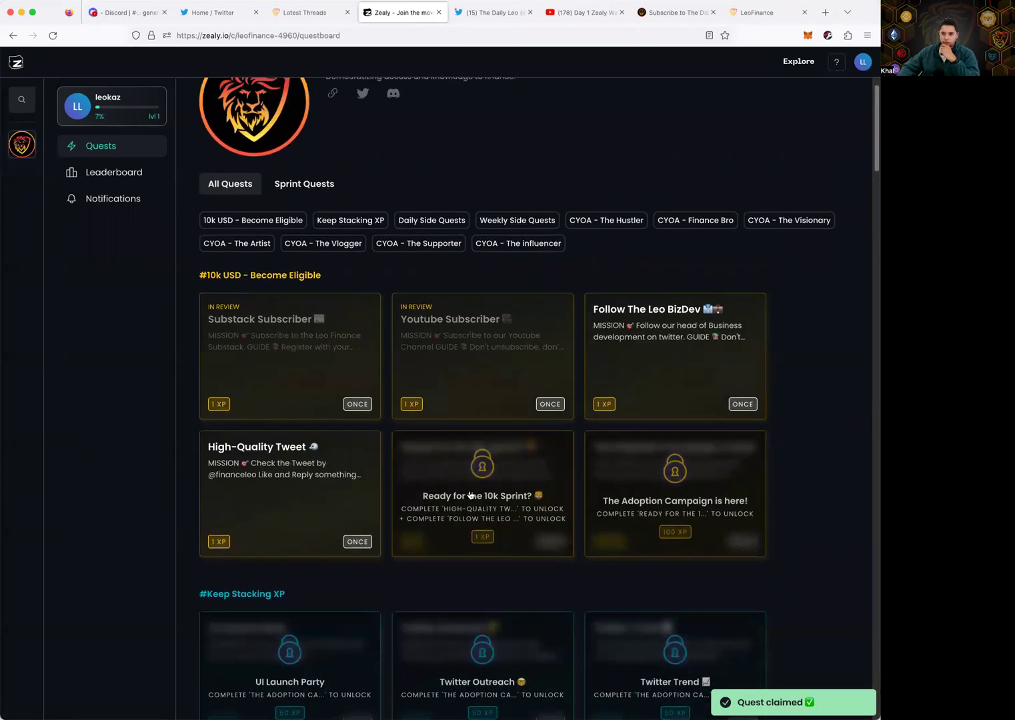
pyautogui.click(670, 449)
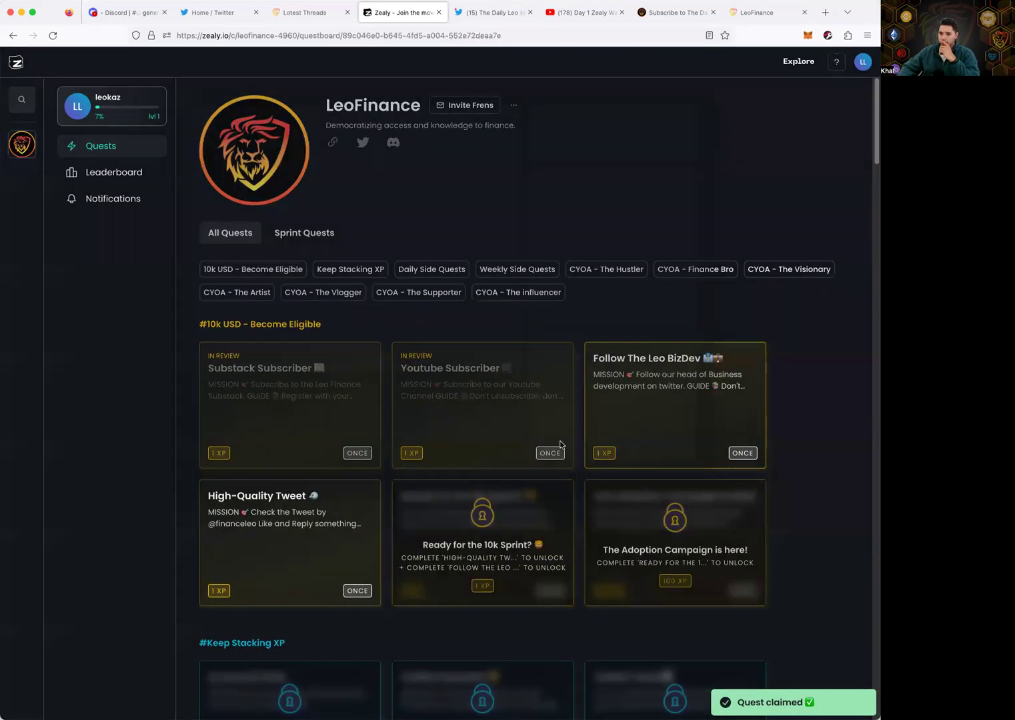
pyautogui.click(405, 401)
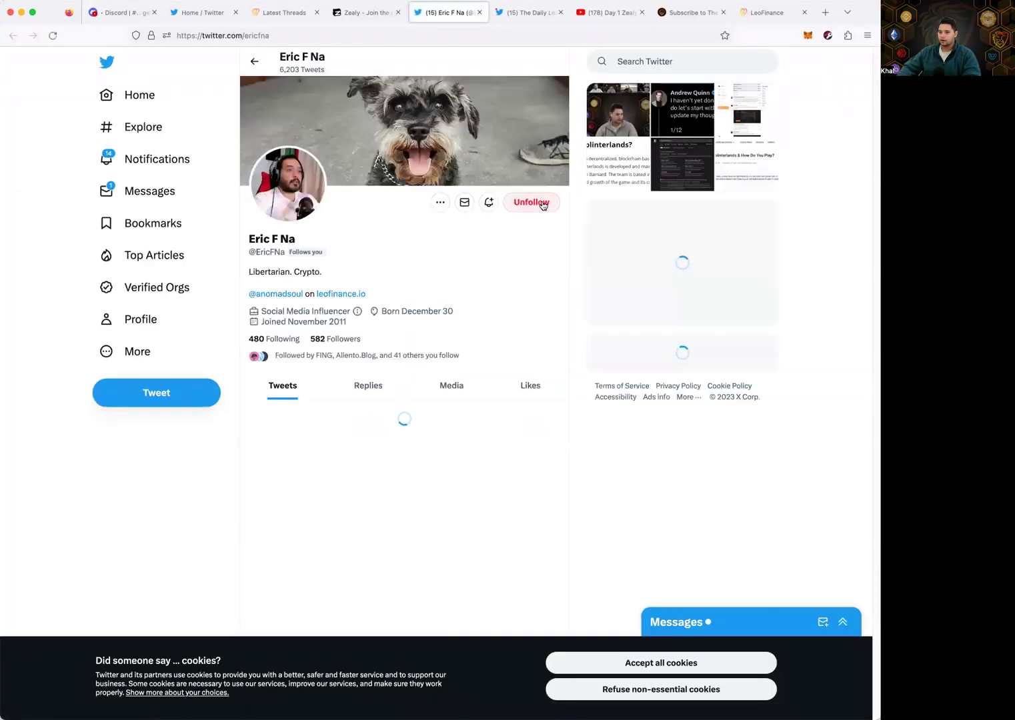
pyautogui.click(390, 15)
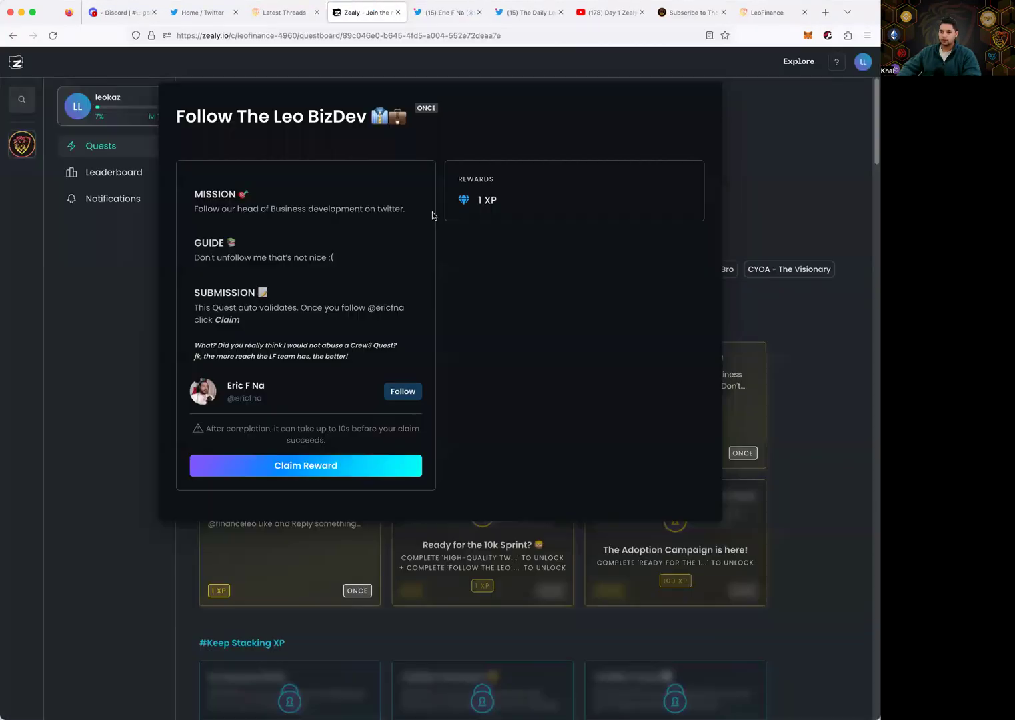
pyautogui.click(354, 463)
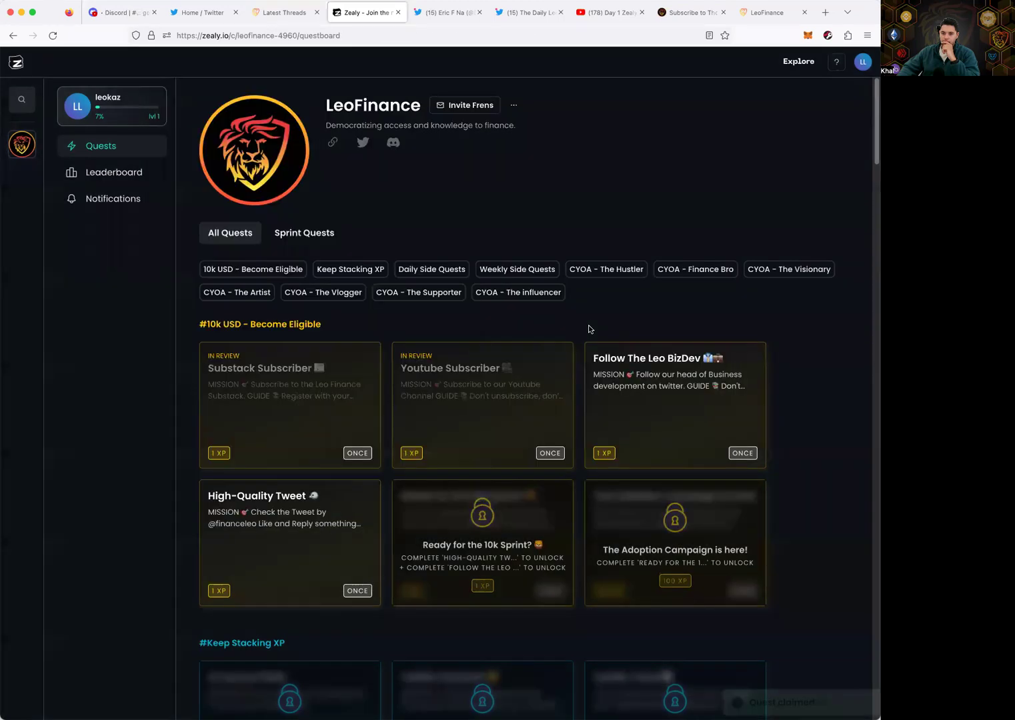
# Step: Read through the High-Quality Tweet quest's mission, guide, embedded LeoFinance tweet and submission requirements
pyautogui.scroll(-1, 606, 505)
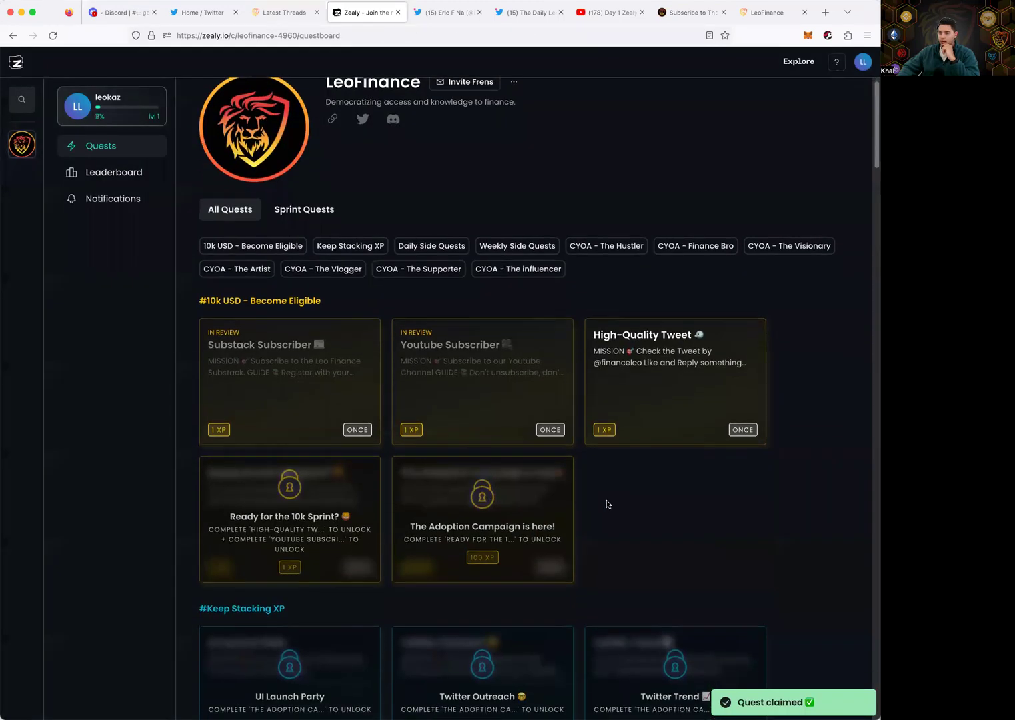
pyautogui.click(679, 437)
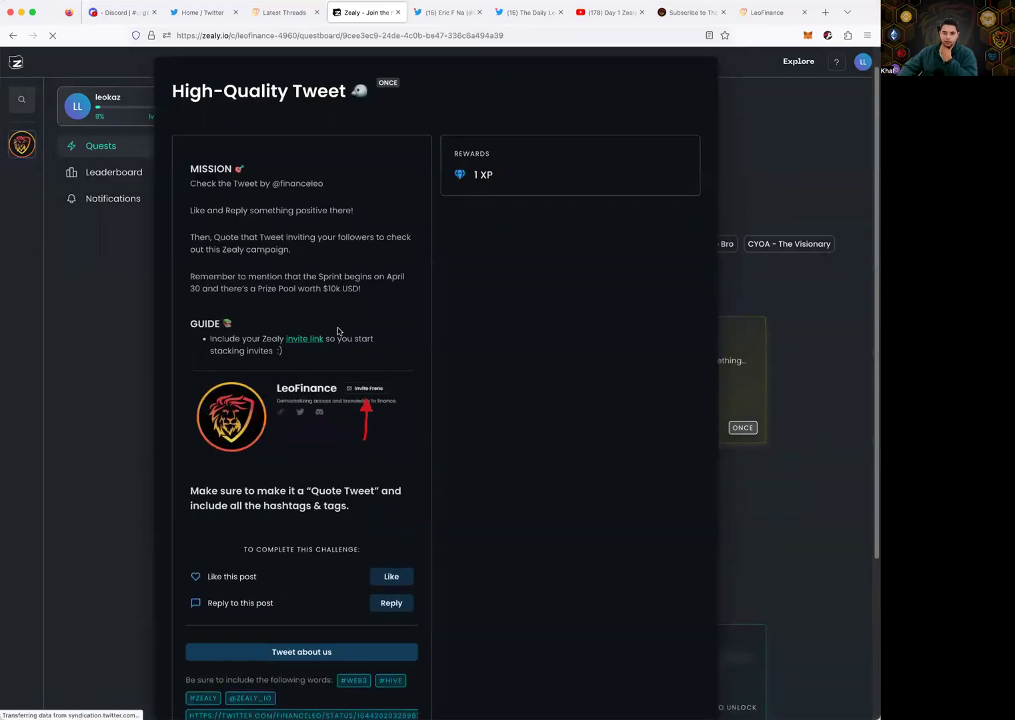
pyautogui.scroll(-1, 312, 289)
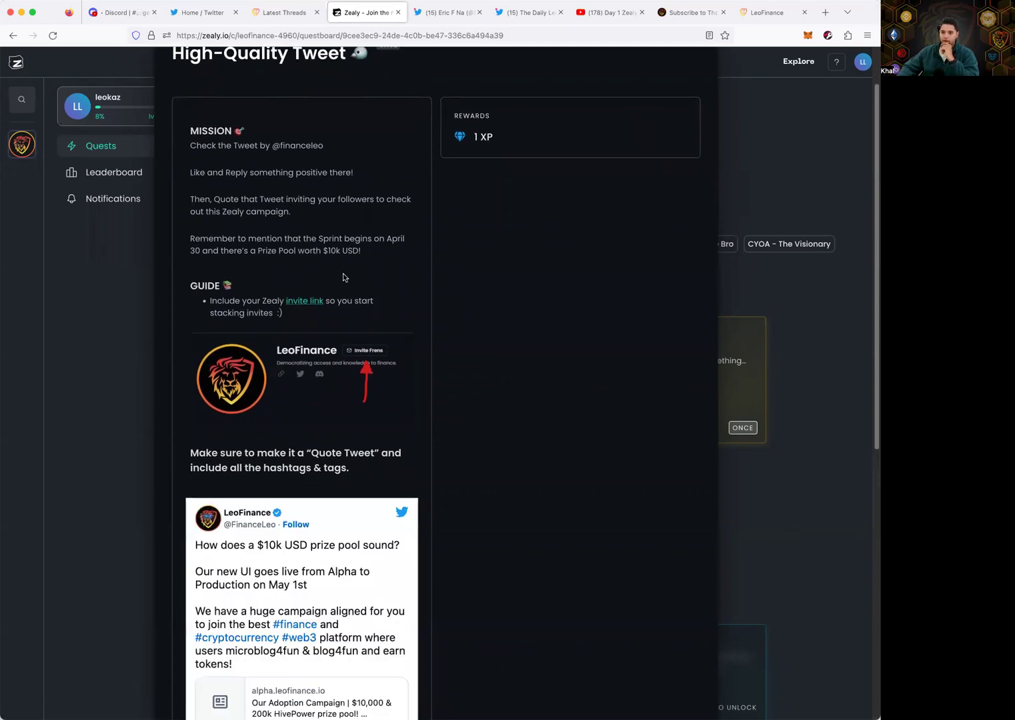
pyautogui.scroll(-1, 344, 278)
pyautogui.scroll(-2, 343, 278)
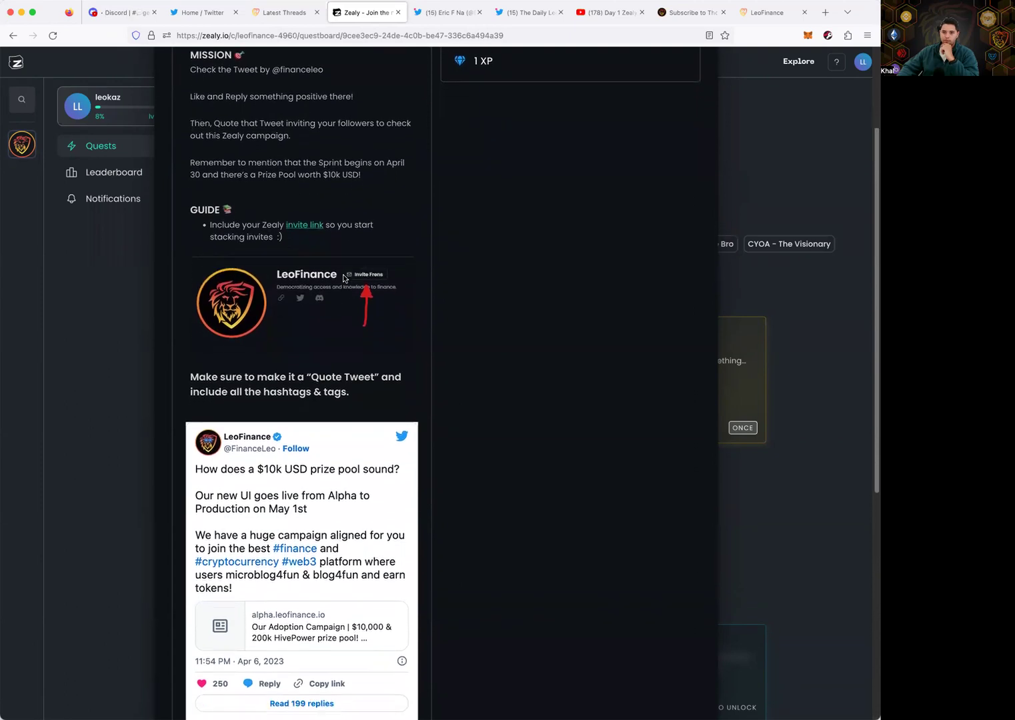
pyautogui.scroll(3, 343, 279)
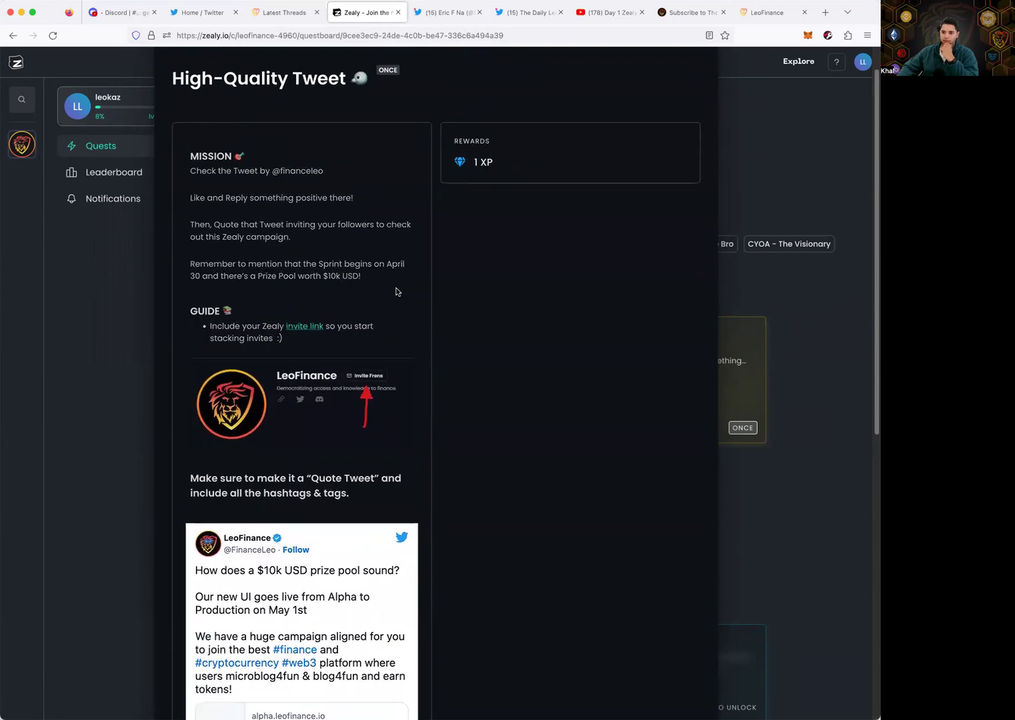
pyautogui.scroll(-3, 338, 378)
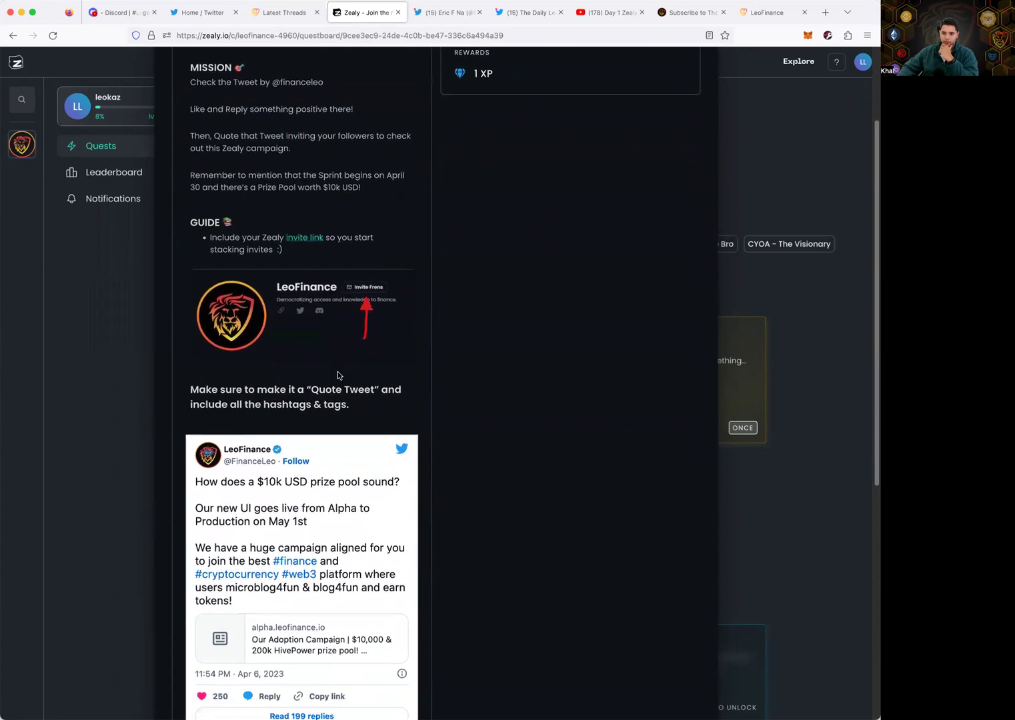
pyautogui.scroll(-1, 338, 376)
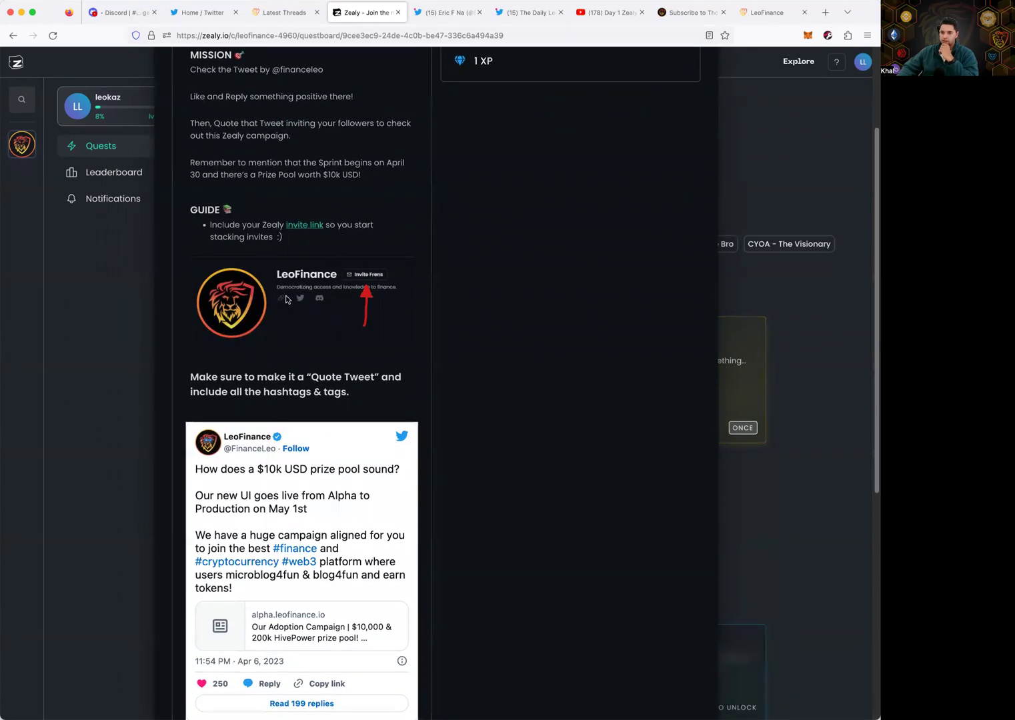
pyautogui.scroll(-3, 288, 390)
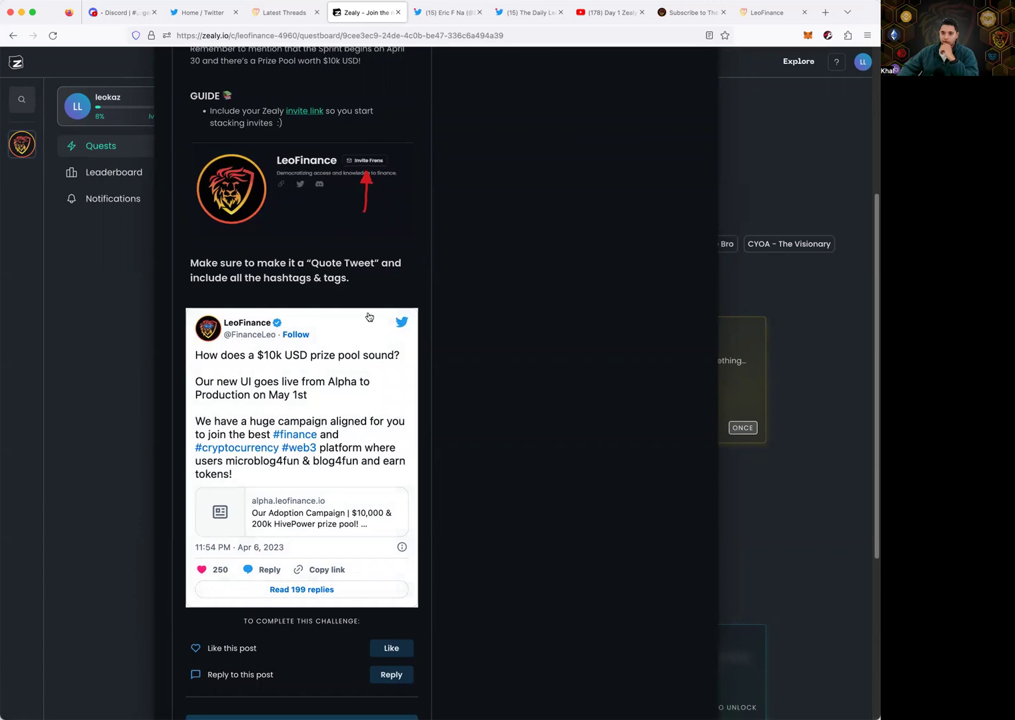
pyautogui.scroll(-1, 346, 344)
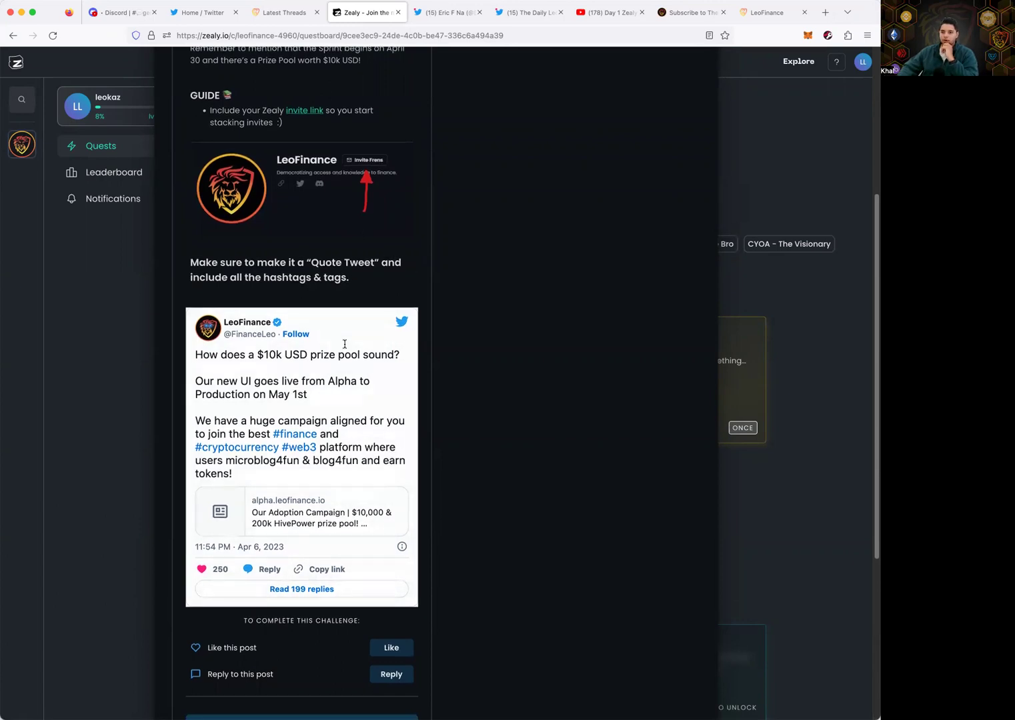
pyautogui.scroll(-1, 345, 344)
pyautogui.scroll(-10, 354, 378)
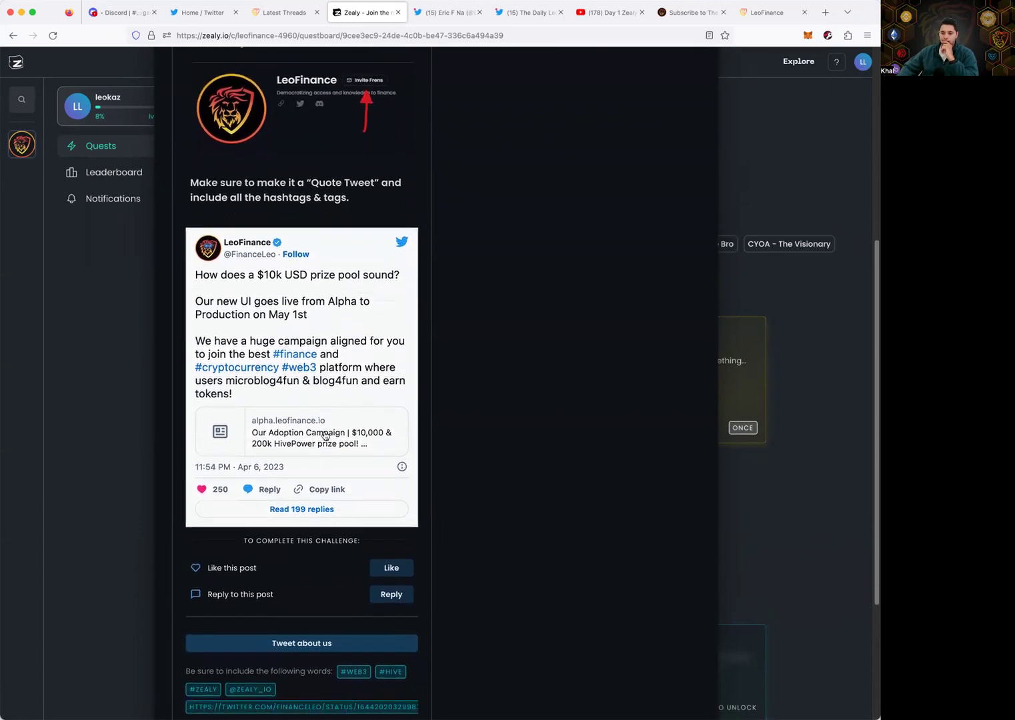
pyautogui.scroll(-1, 348, 465)
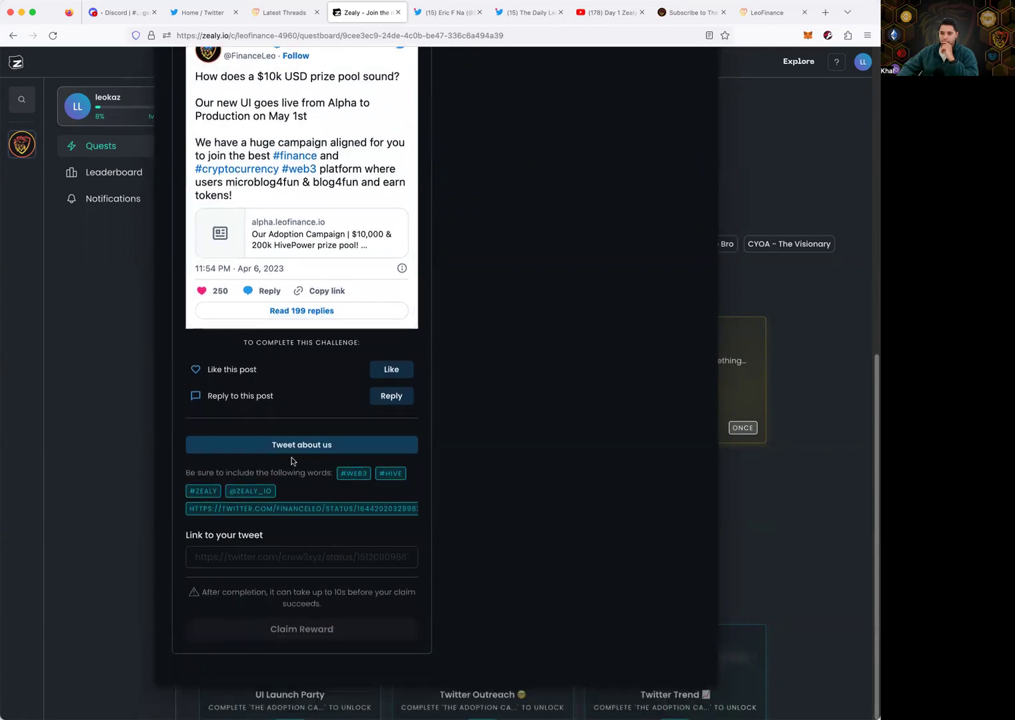
pyautogui.scroll(15, 310, 457)
pyautogui.scroll(-15, 309, 460)
# Step: Open the like page for the quest's LeoFinance post, and start the quest's prefilled tweet about the campaign
pyautogui.click(385, 378)
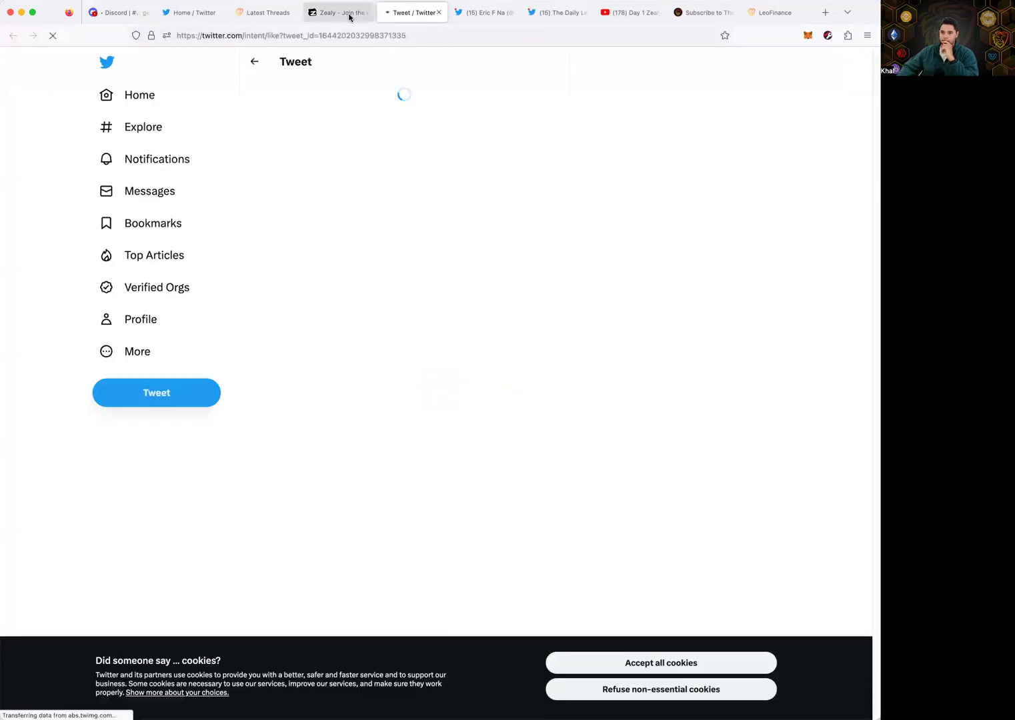
pyautogui.click(350, 13)
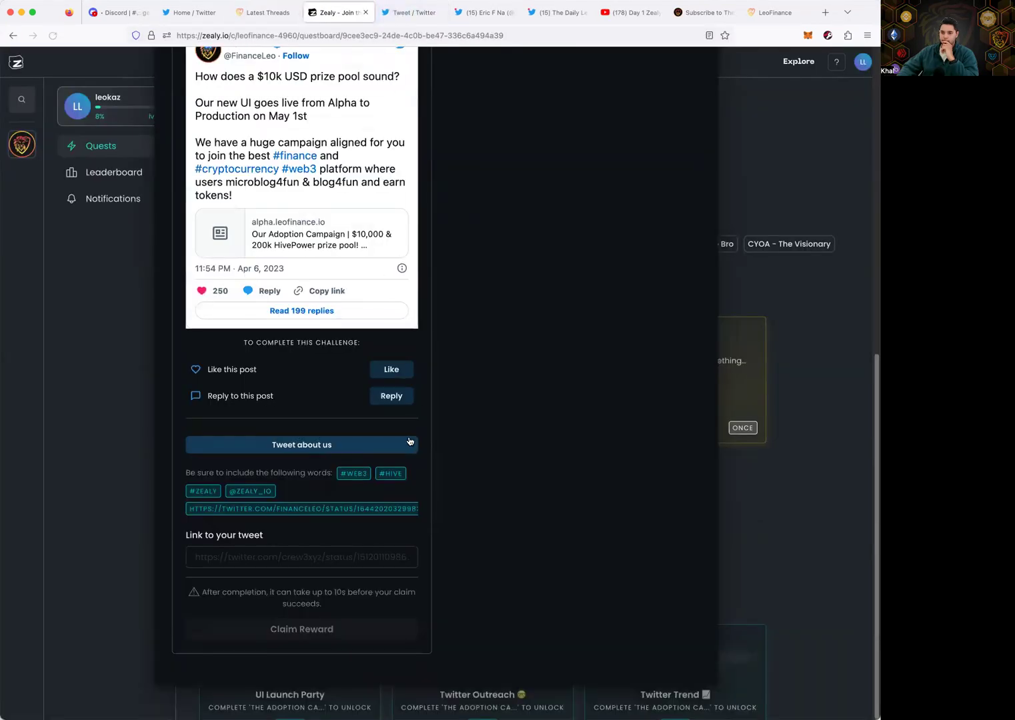
pyautogui.click(341, 446)
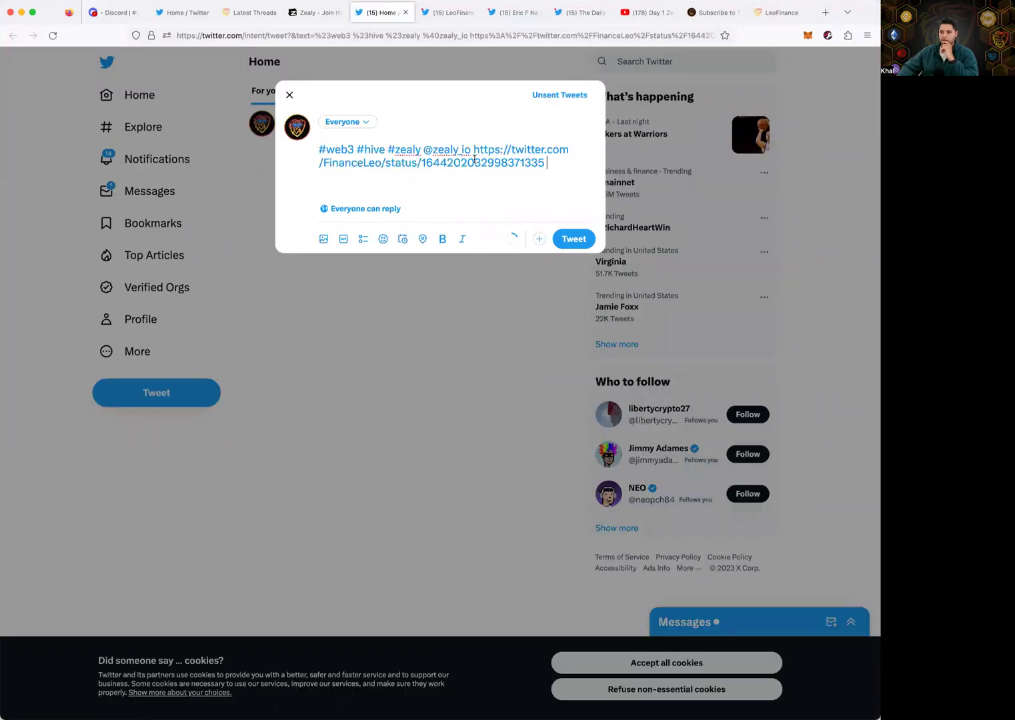
# Step: Insert the line "Don't forget to check out the Zealy campaign!" above the hashtags, separated by a blank line
pyautogui.moveTo(473, 148); pyautogui.dragTo(319, 149)
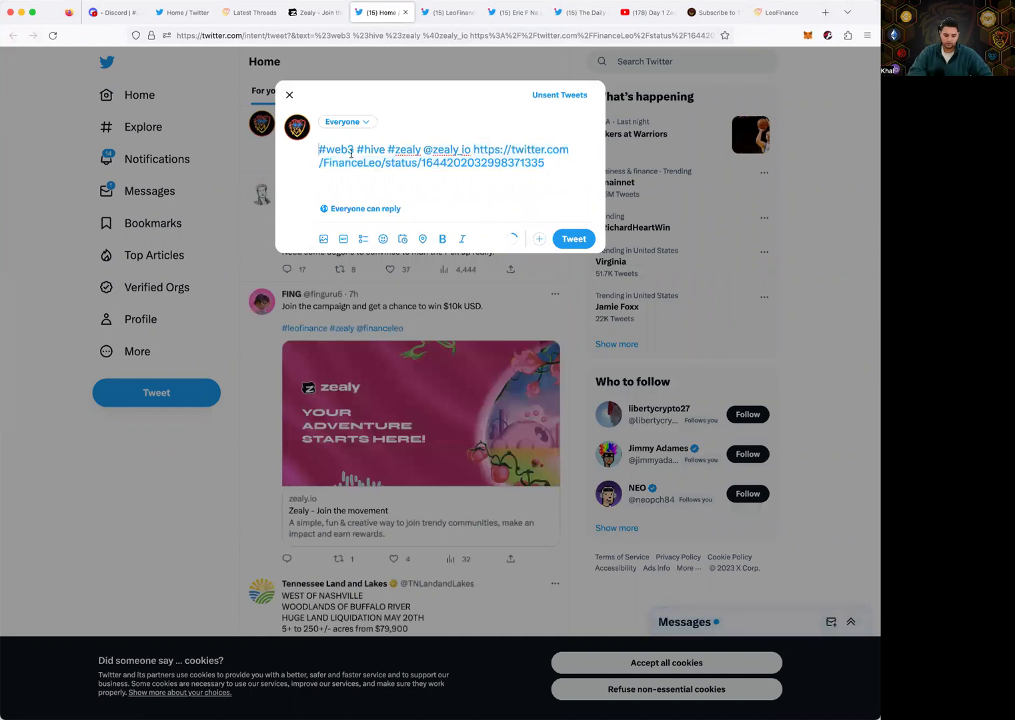
pyautogui.press('Return')
pyautogui.press('Return')
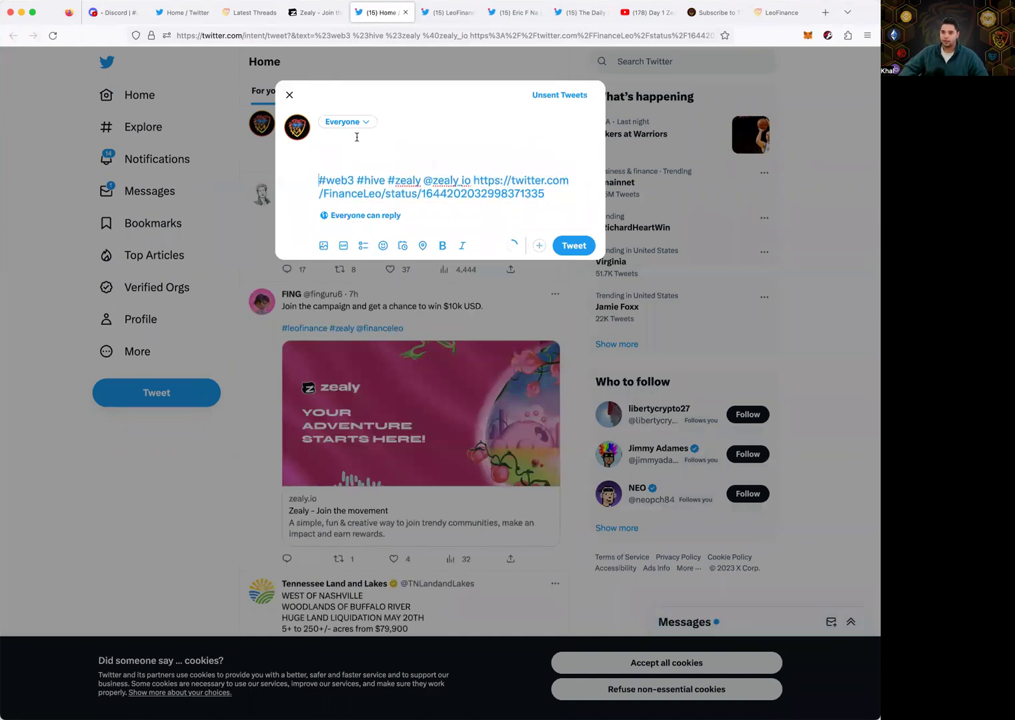
pyautogui.click(357, 136)
pyautogui.write("Don'")
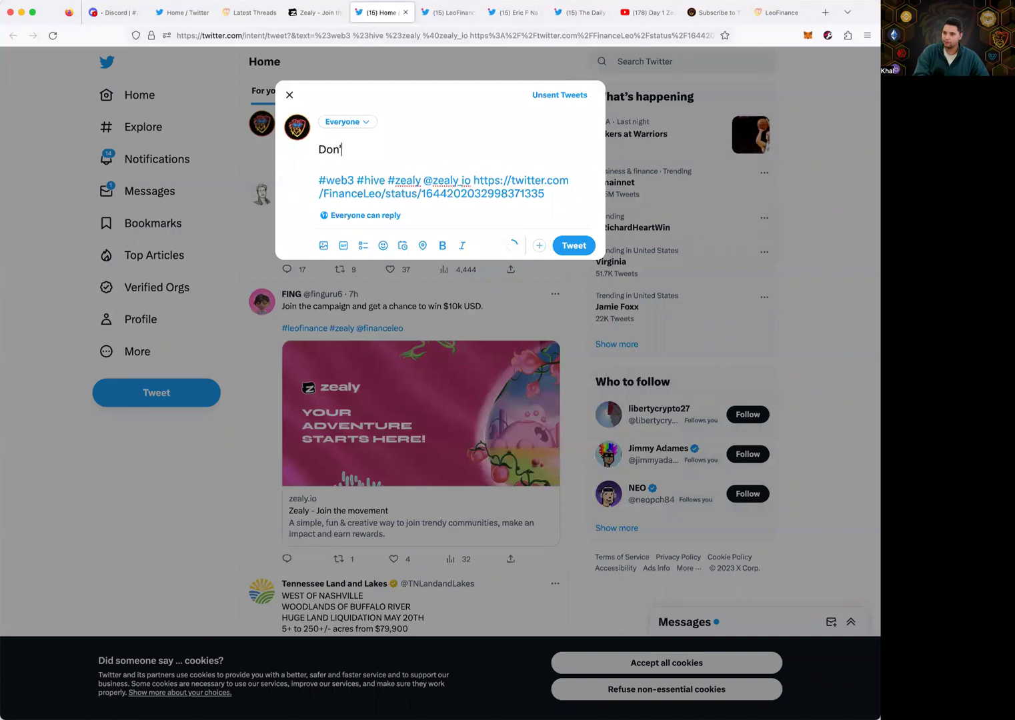
pyautogui.write('t forget to check')
pyautogui.press('BackSpace')
pyautogui.press('BackSpace')
pyautogui.press('BackSpace')
pyautogui.press('BackSpace')
pyautogui.press('BackSpace')
pyautogui.press('BackSpace')
pyautogui.press('BackSpace')
pyautogui.press('BackSpace')
pyautogui.write('out the Zealy campaign!')
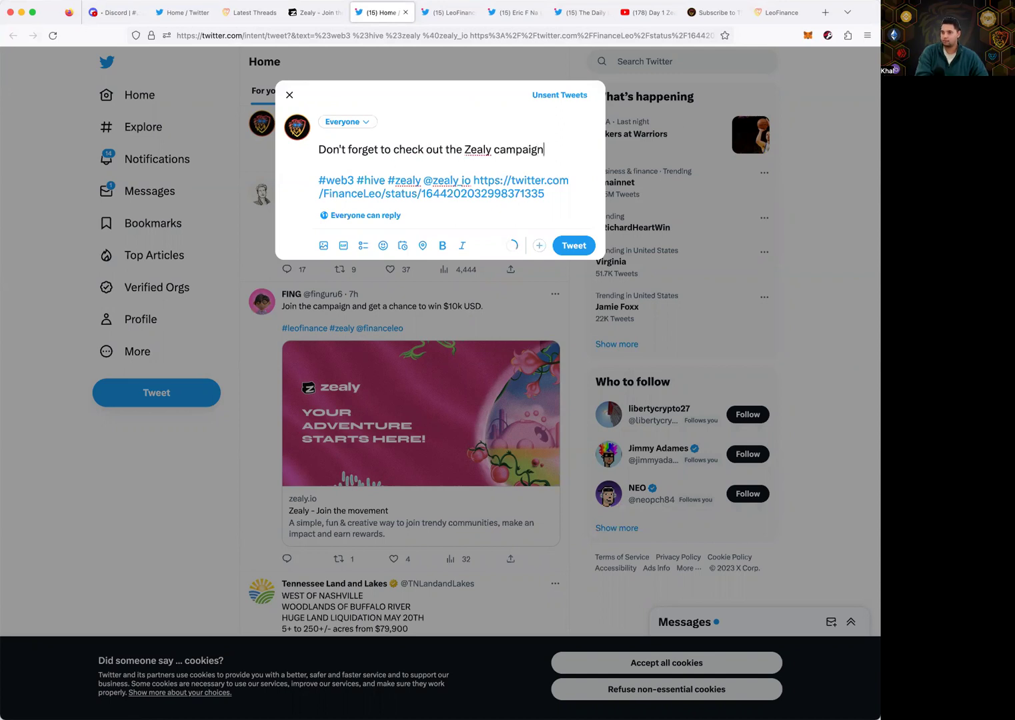
# Step: Put the FinanceLeo status link on its own line, with a blank line between it and the hashtags
pyautogui.click(474, 180)
pyautogui.press('Return')
pyautogui.press('Return')
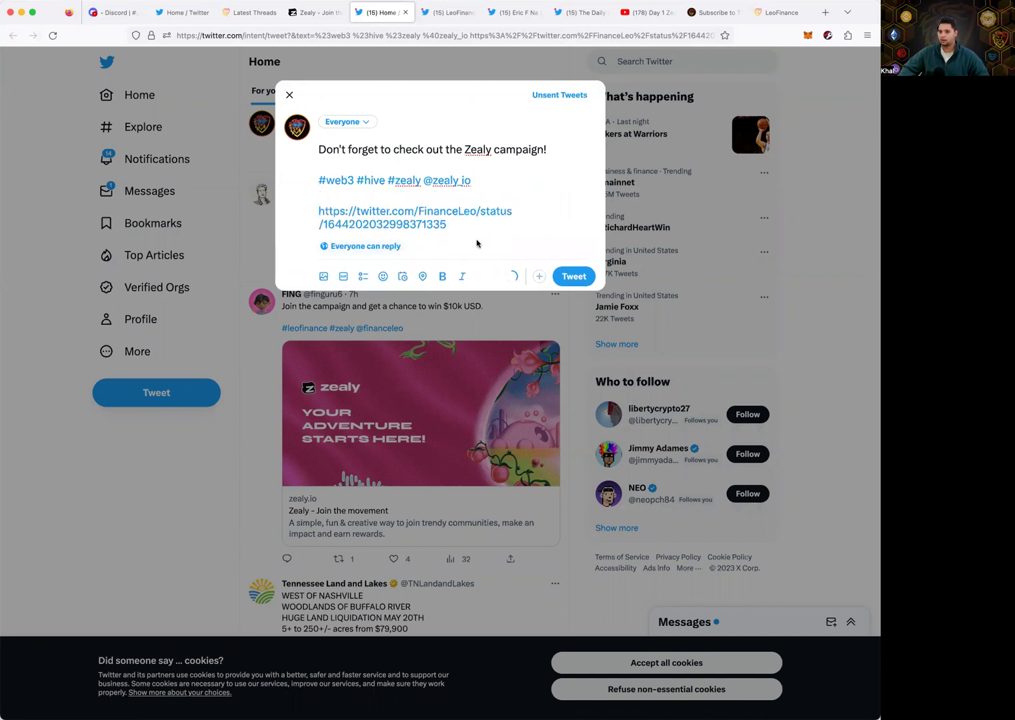
# Step: Add a second tweet reading "(me completing a quest)" and post both tweets as a thread
pyautogui.click(536, 275)
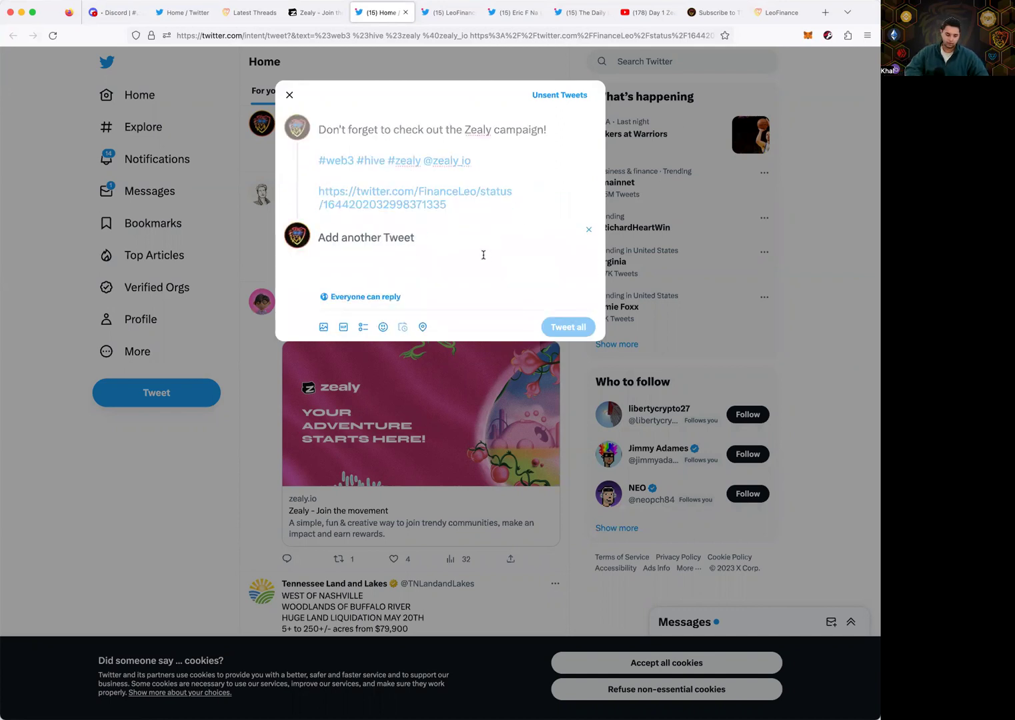
pyautogui.write('(me')
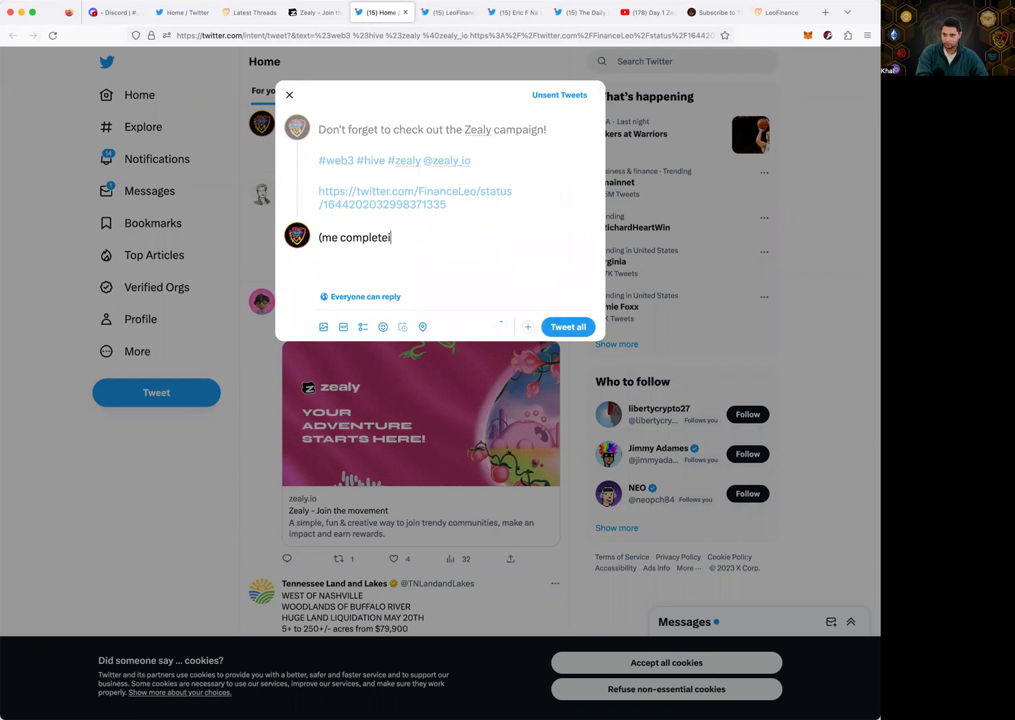
pyautogui.write(' completing q')
pyautogui.write(' quest)')
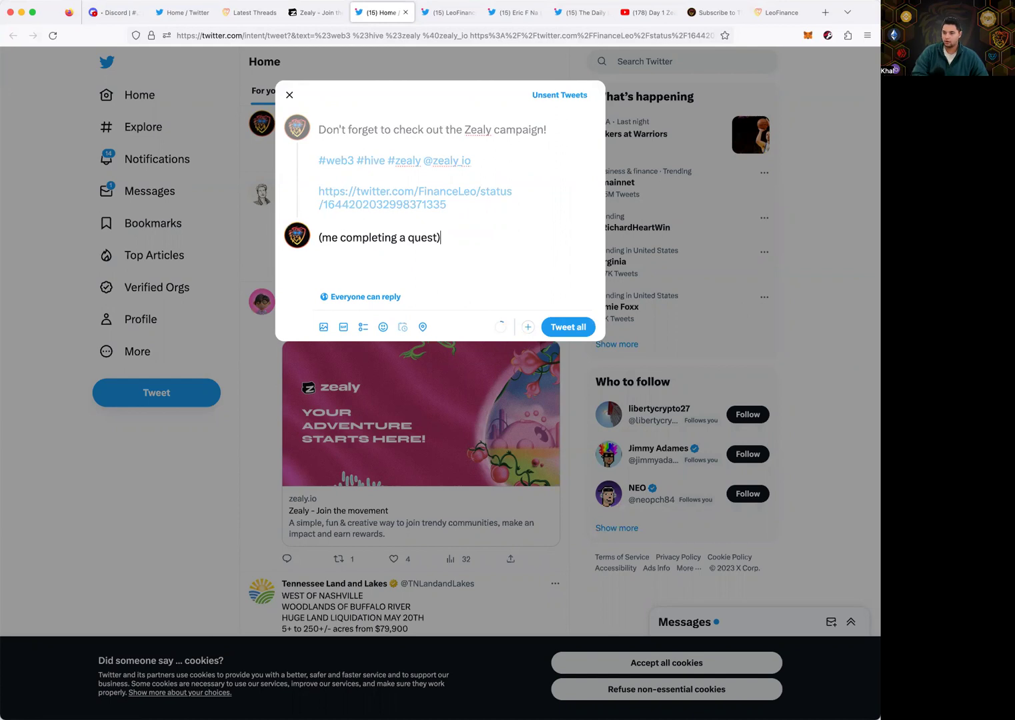
pyautogui.click(568, 326)
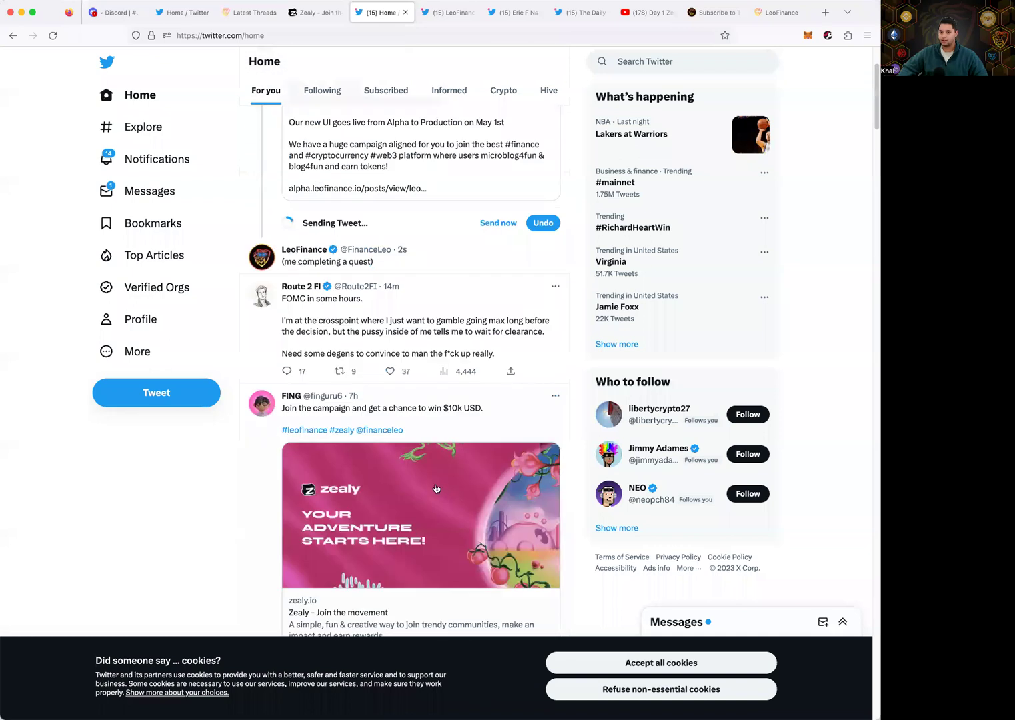
pyautogui.scroll(3, 446, 487)
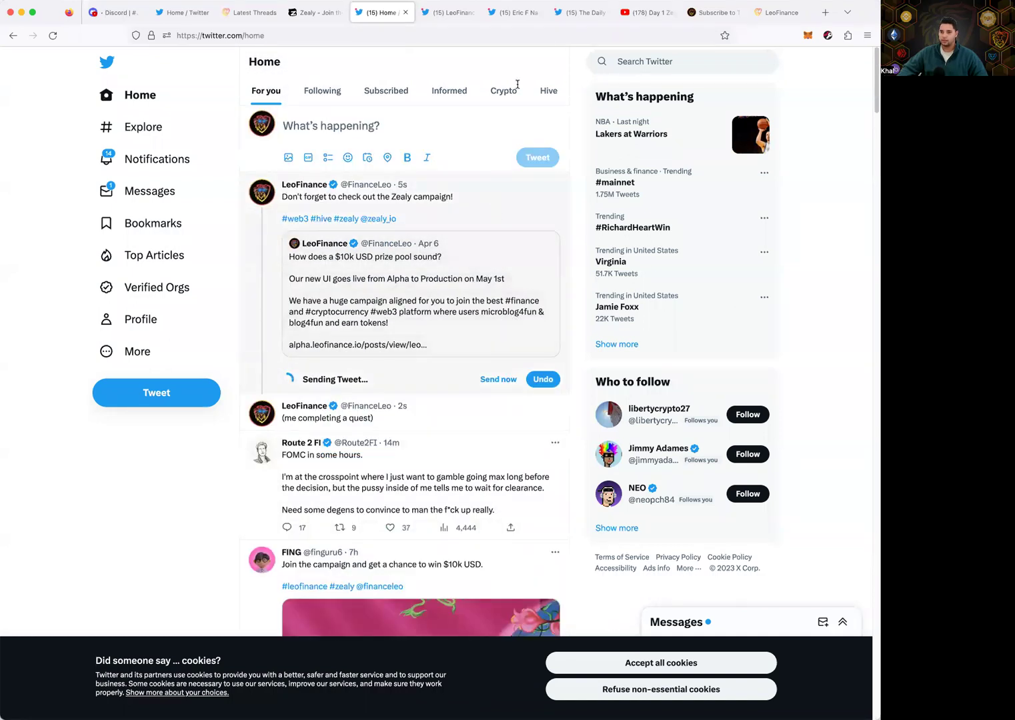
# Step: Send the pending Twitter thread immediately, open its first tweet, and copy the tweet's link
pyautogui.click(327, 12)
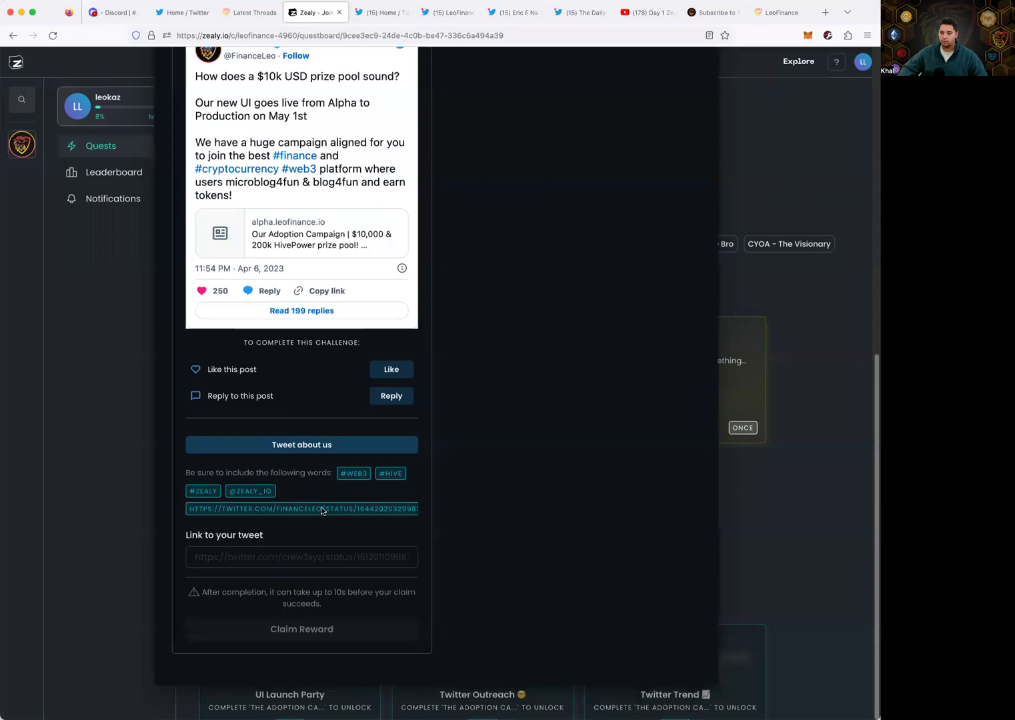
pyautogui.click(295, 565)
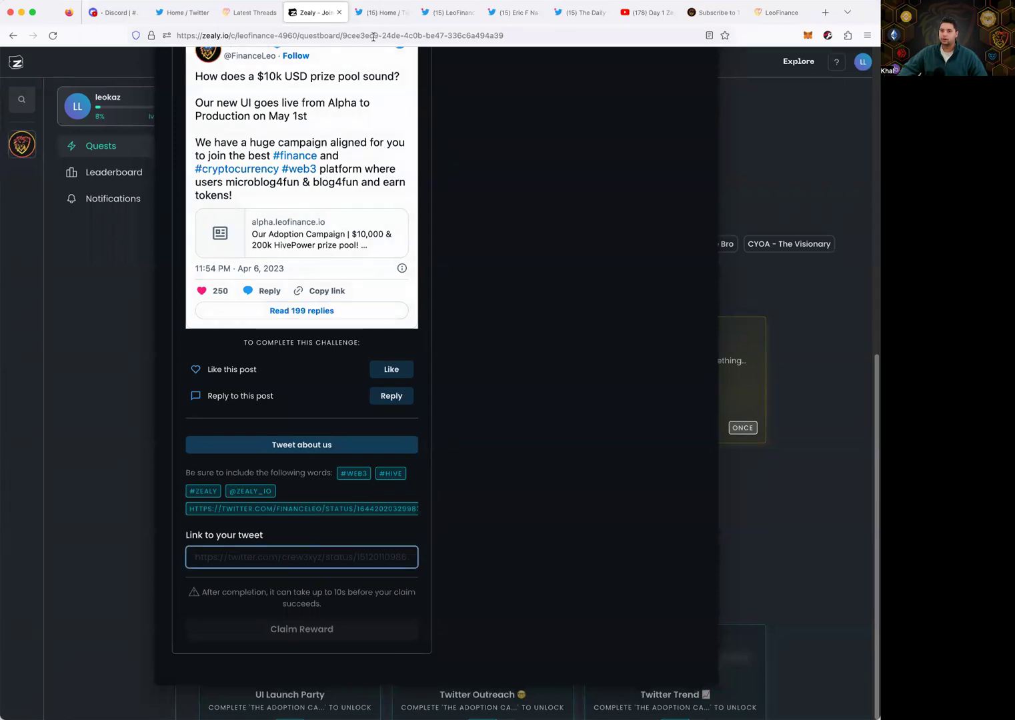
pyautogui.click(383, 12)
pyautogui.click(507, 407)
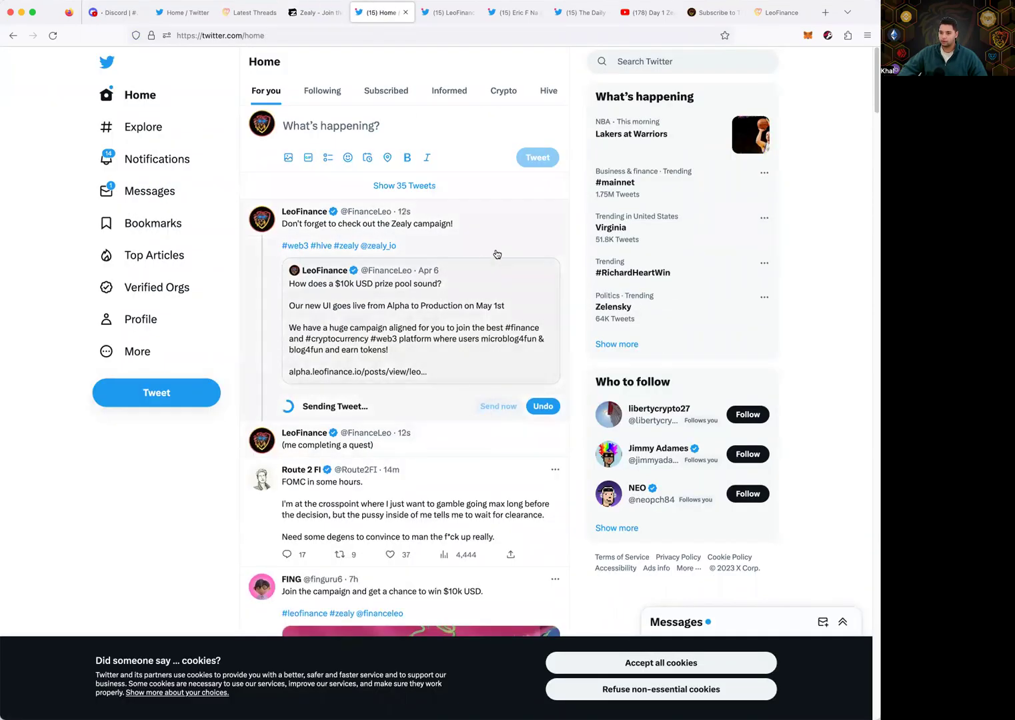
pyautogui.click(405, 211)
pyautogui.click(376, 28)
pyautogui.hotkey('ctrl', 'c')
# Step: Enter the copied tweet link in Zealy's High-Quality Tweet quest and claim the reward
pyautogui.click(317, 12)
pyautogui.click(301, 557)
pyautogui.hotkey('ctrl', 'v')
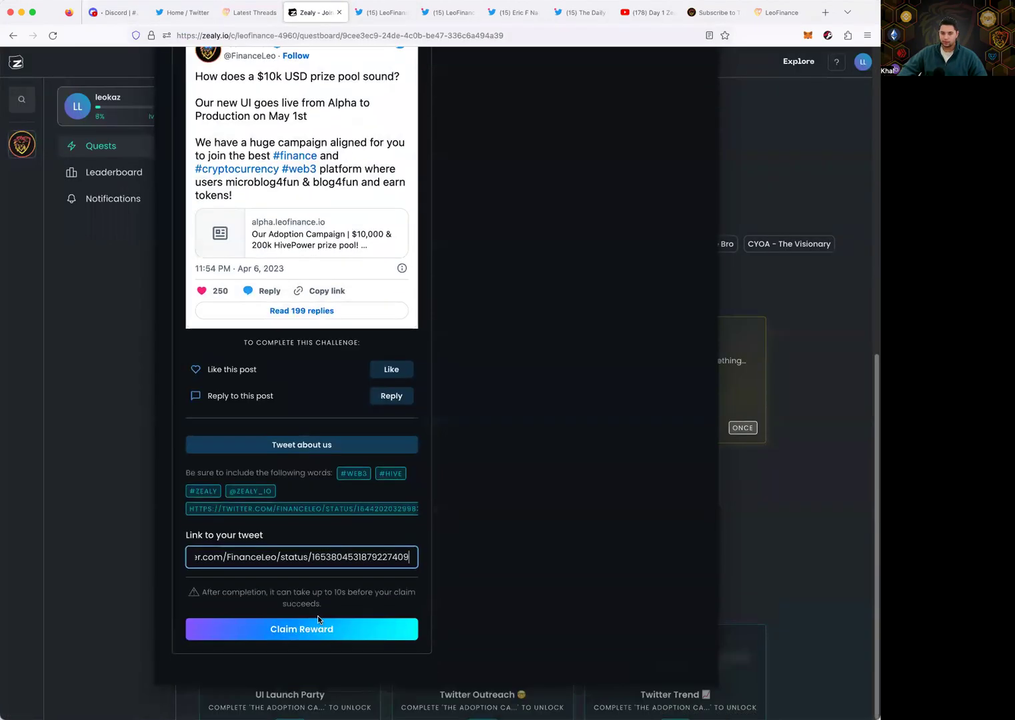
pyautogui.scroll(10, 294, 467)
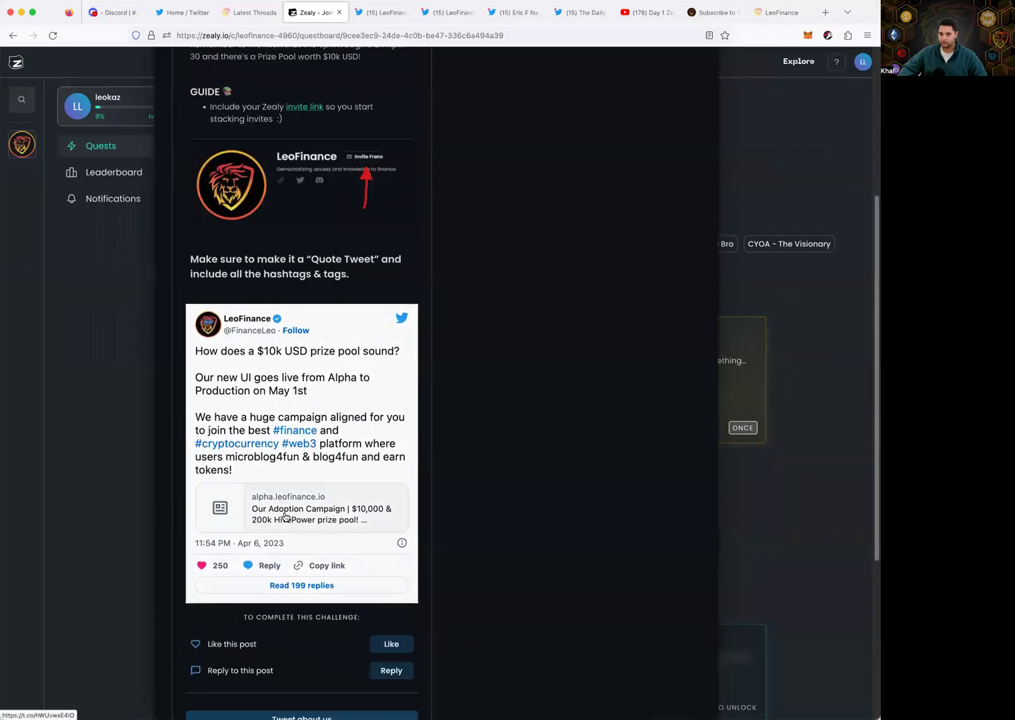
pyautogui.scroll(-10, 269, 177)
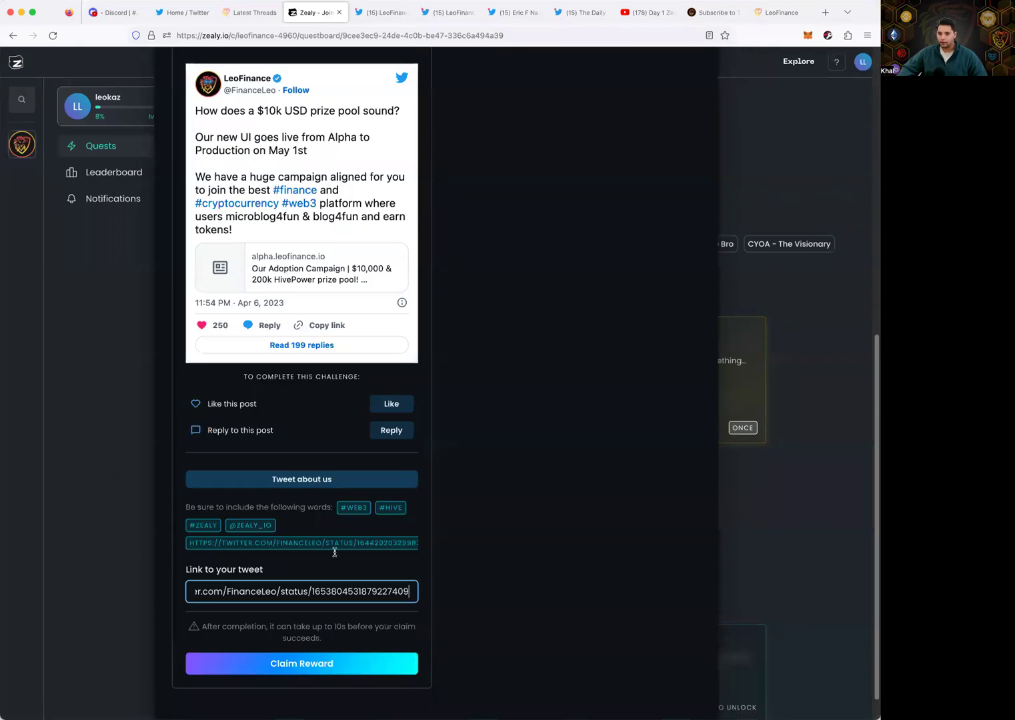
pyautogui.click(351, 630)
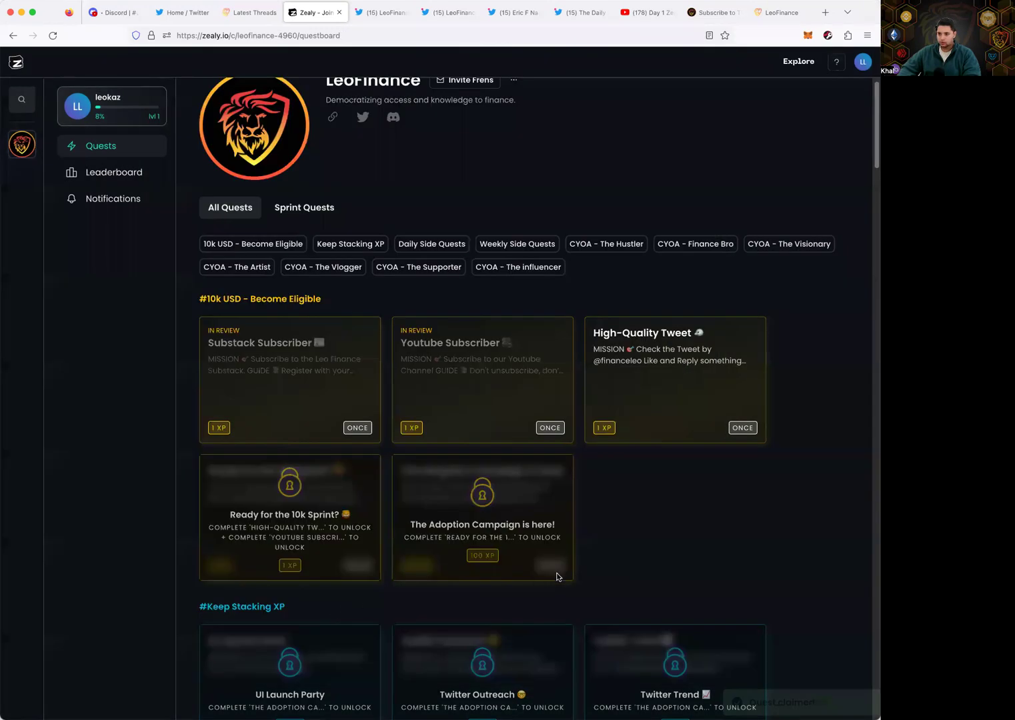
# Step: Look through the LeoFinance quest board for locked and available quests, including the Sprint Quests view
pyautogui.scroll(1, 469, 553)
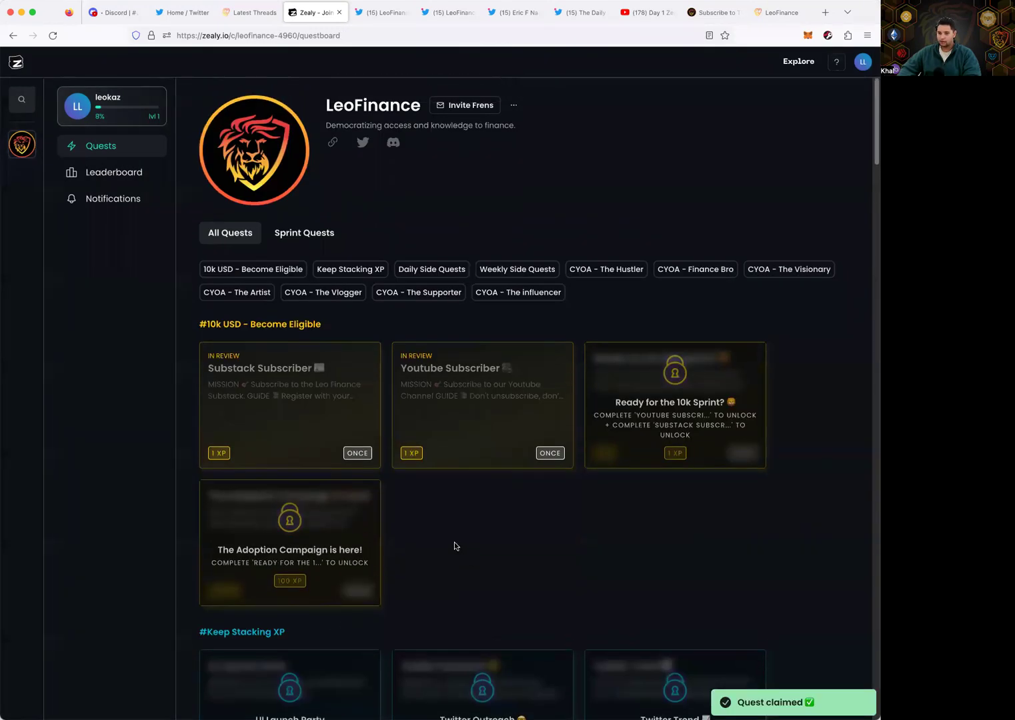
pyautogui.scroll(-20, 449, 411)
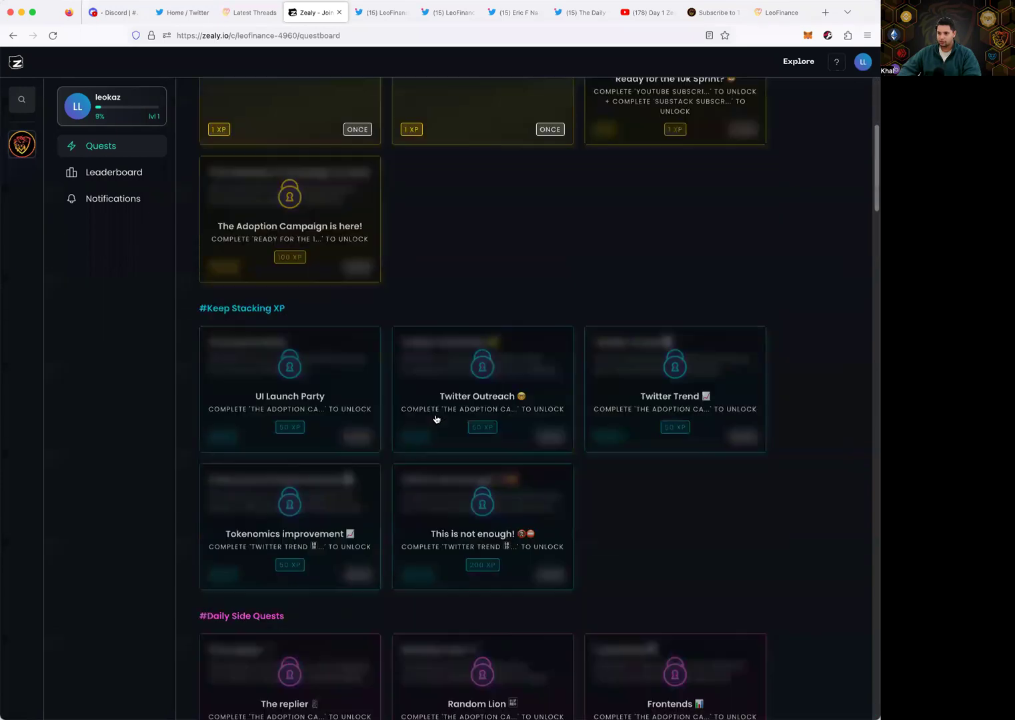
pyautogui.scroll(-10, 429, 446)
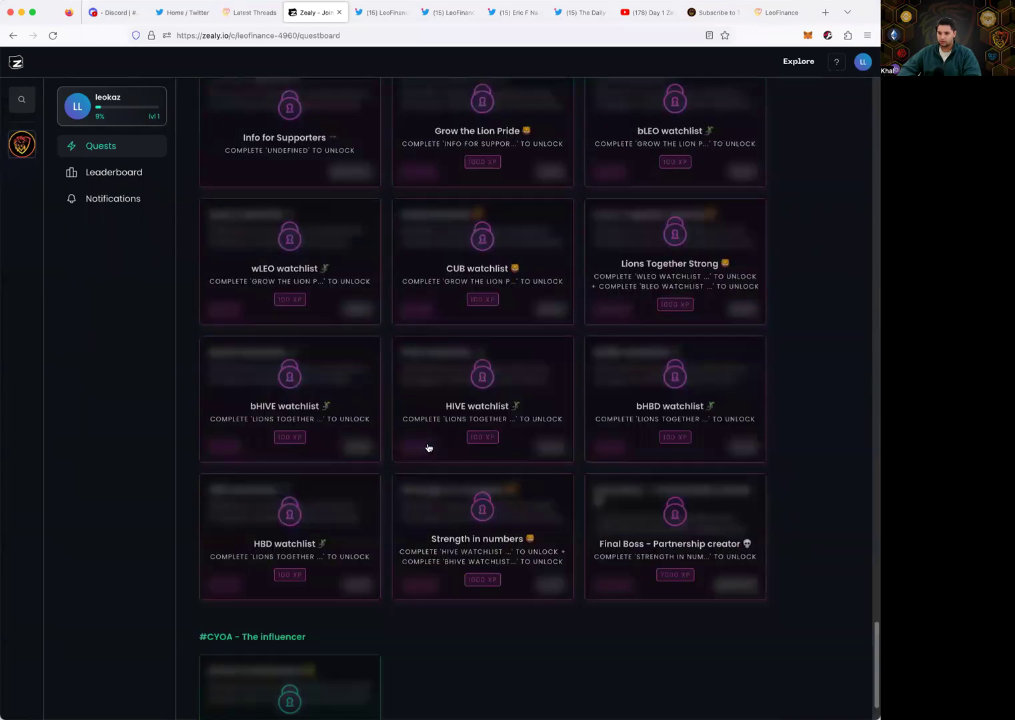
pyautogui.scroll(20, 427, 441)
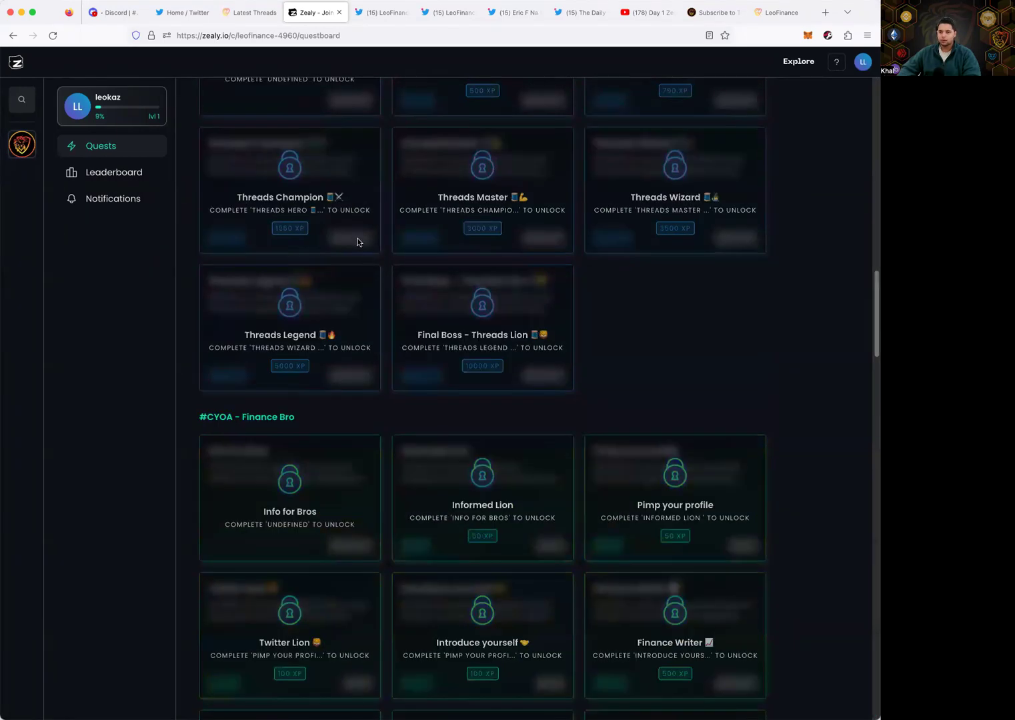
pyautogui.scroll(15, 358, 242)
pyautogui.click(304, 235)
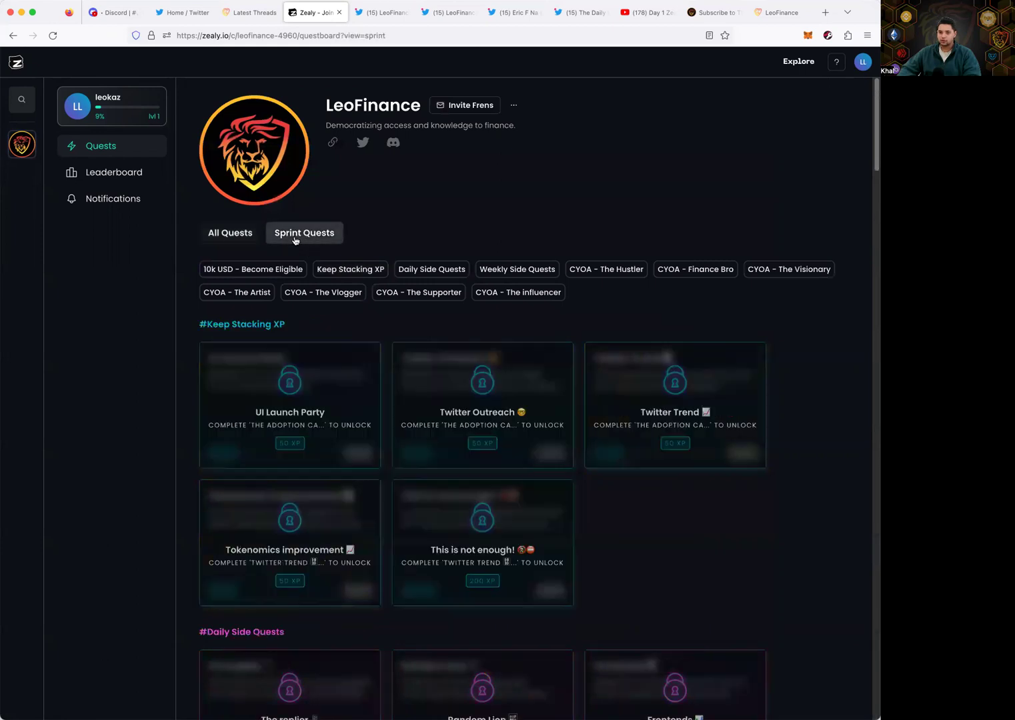
pyautogui.click(244, 236)
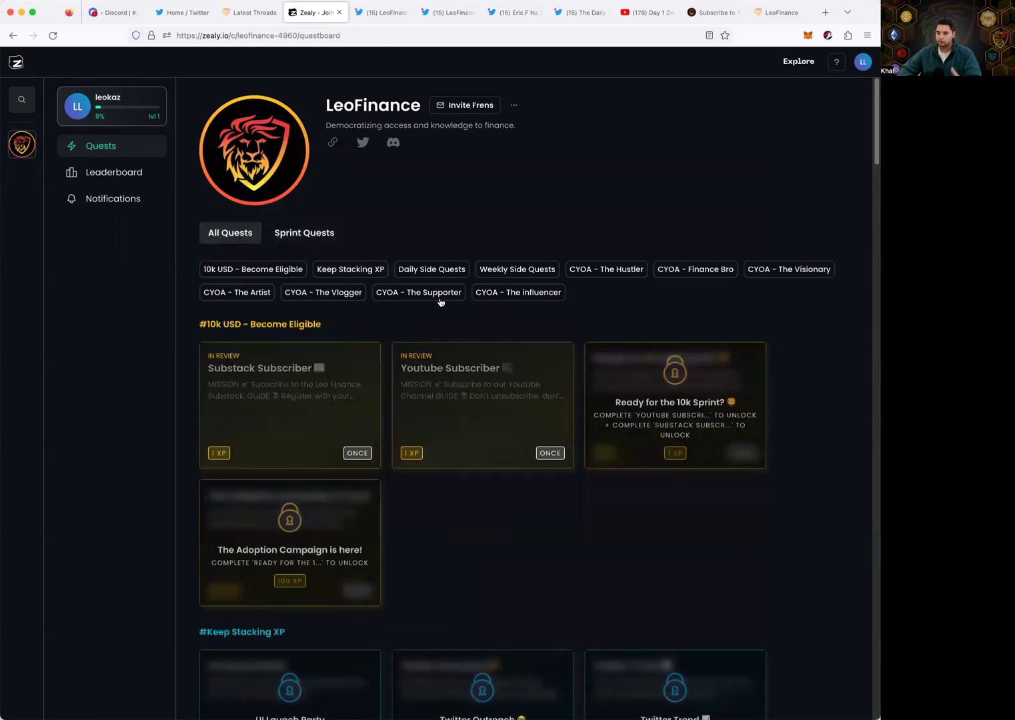
pyautogui.scroll(-1, 392, 311)
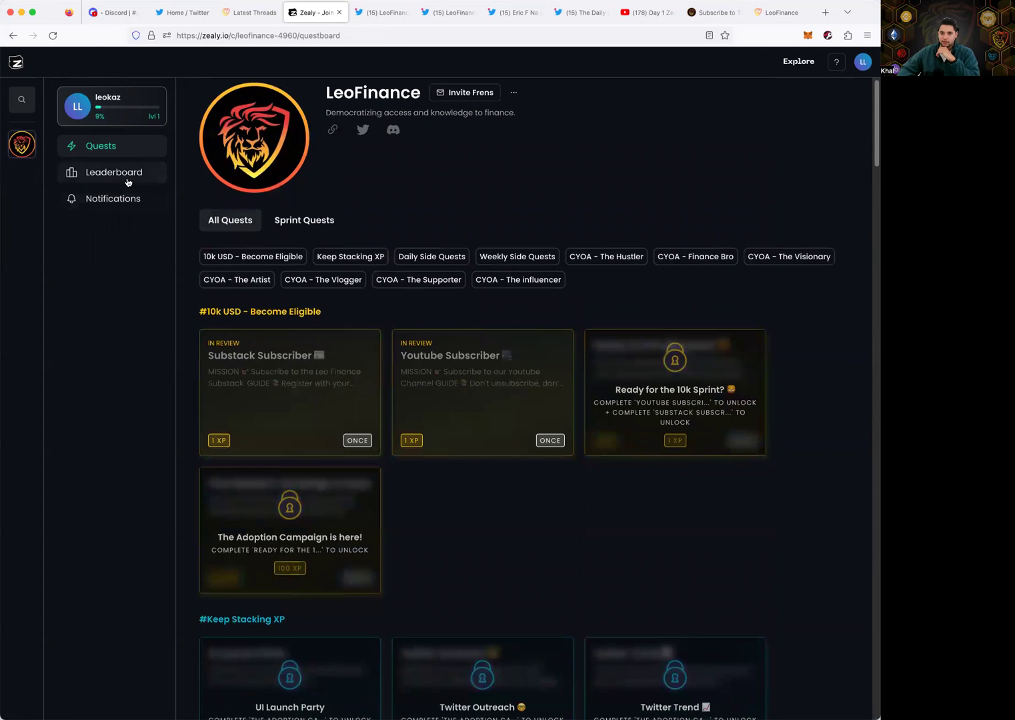
# Step: Review the claim status of each submitted quest in the notifications, and return to the quest board
pyautogui.click(113, 199)
pyautogui.scroll(-5, 434, 434)
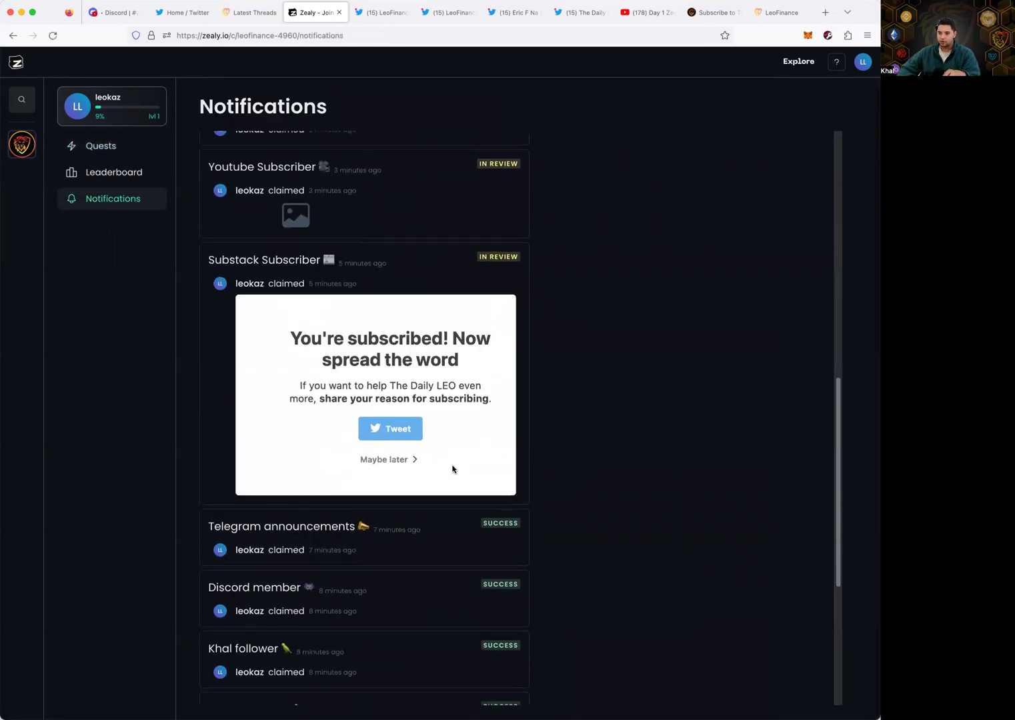
pyautogui.scroll(-4, 425, 478)
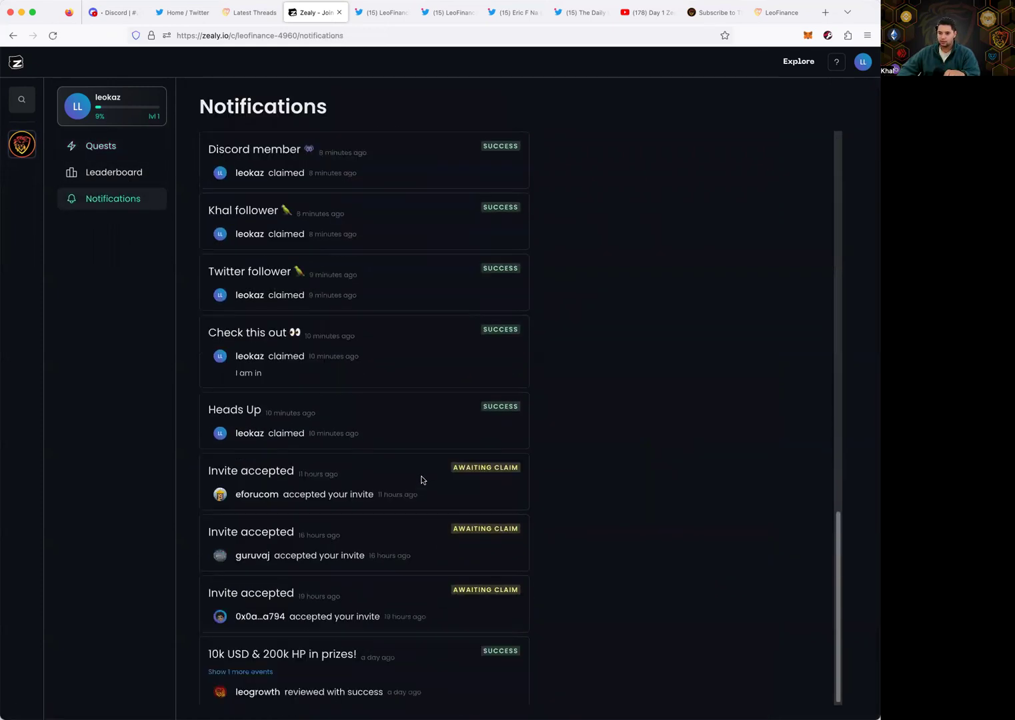
pyautogui.scroll(12, 421, 480)
pyautogui.scroll(-4, 420, 479)
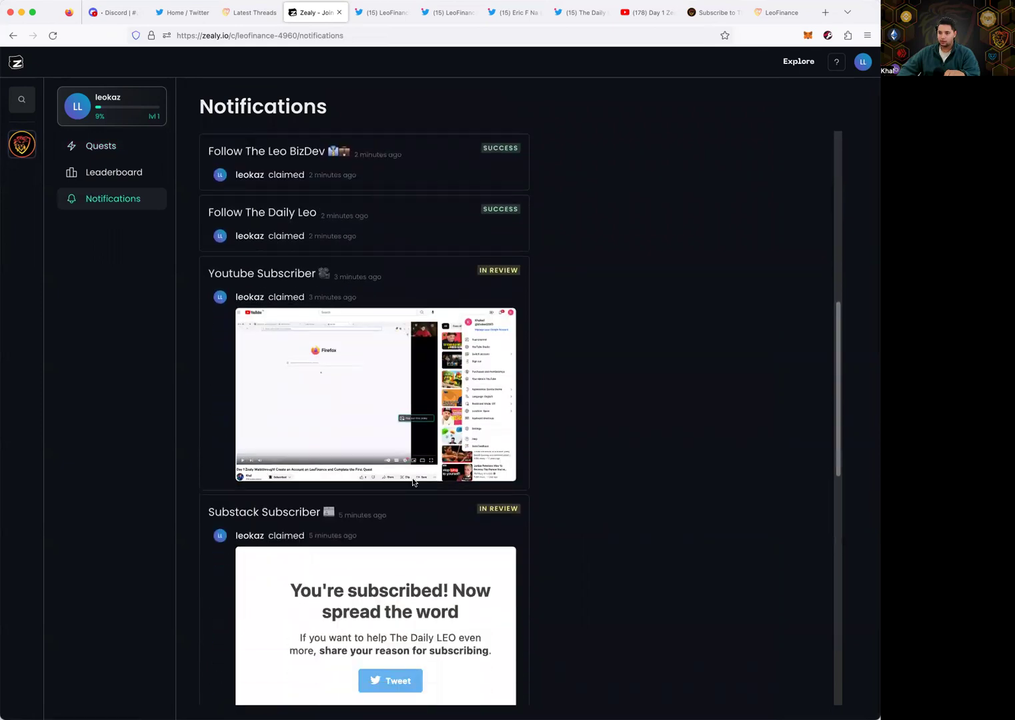
pyautogui.scroll(-11, 411, 483)
pyautogui.scroll(13, 409, 486)
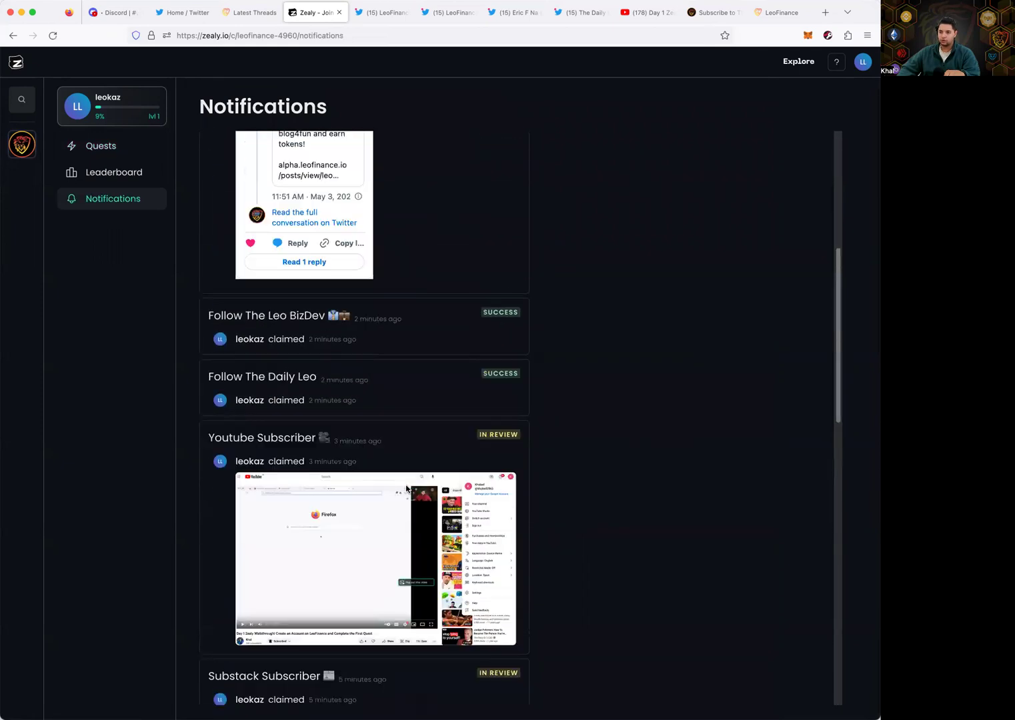
pyautogui.scroll(6, 406, 488)
pyautogui.scroll(-4, 359, 392)
pyautogui.scroll(4, 283, 288)
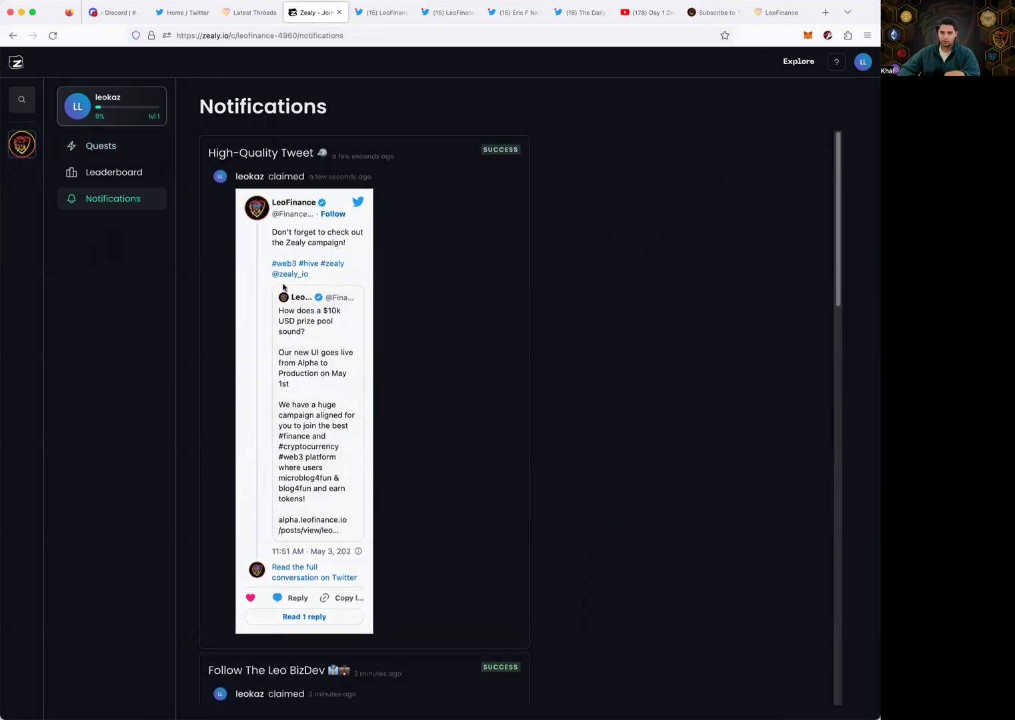
pyautogui.click(128, 148)
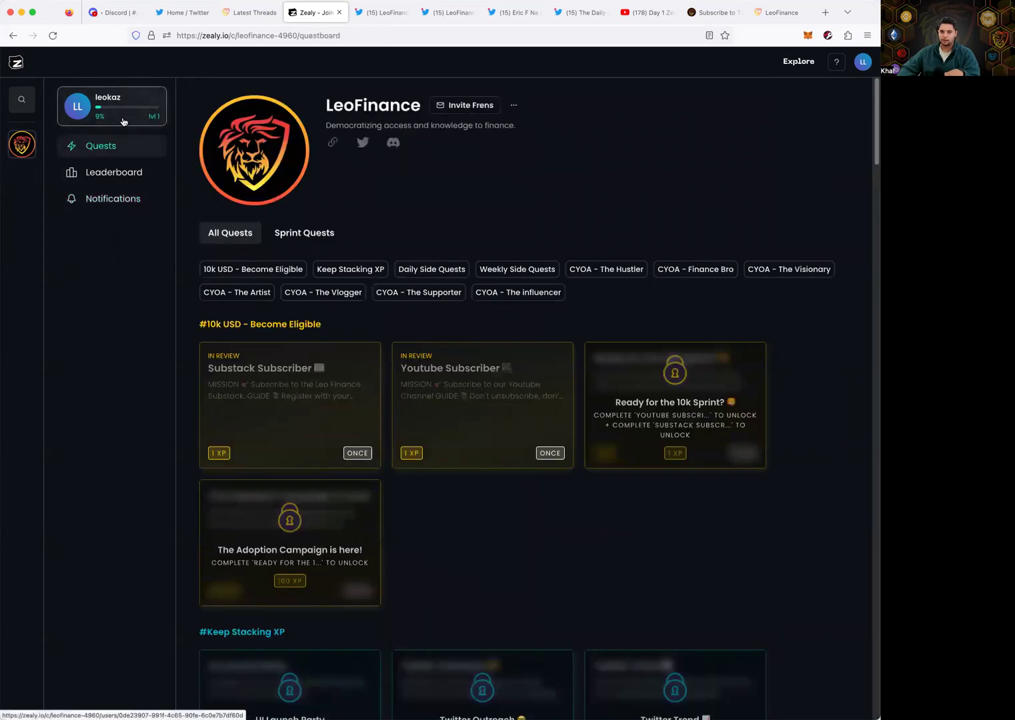
# Step: Examine the all-time leaderboard from the highest to the lowest ranks, including the account's own position
pyautogui.click(115, 175)
pyautogui.scroll(-1, 428, 363)
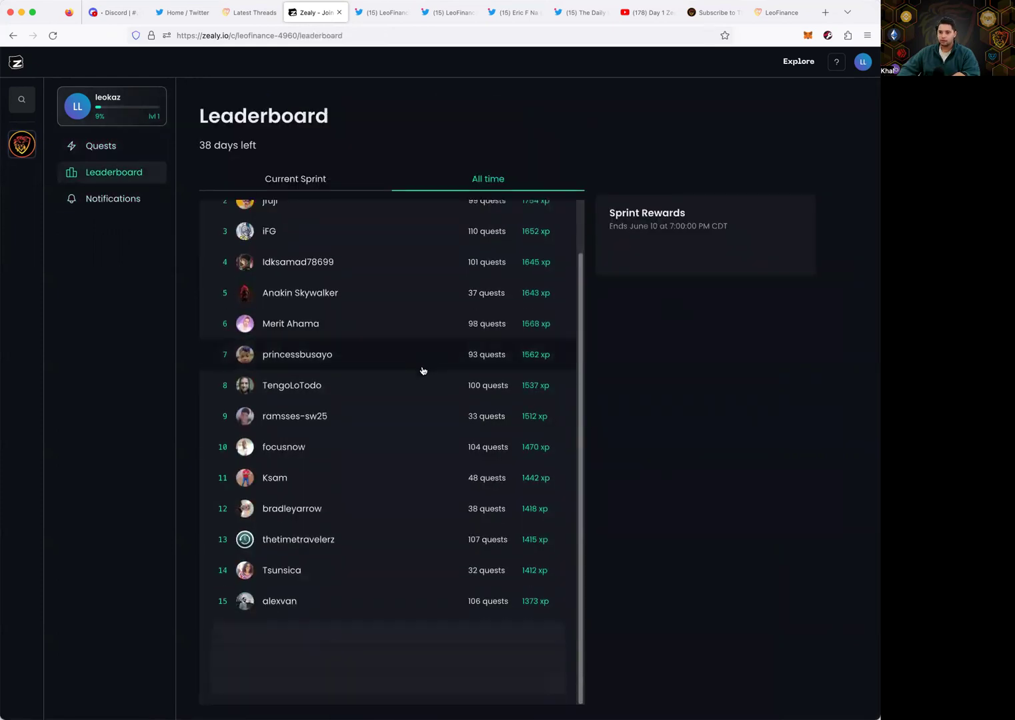
pyautogui.scroll(-5, 422, 371)
pyautogui.scroll(-5, 377, 408)
pyautogui.scroll(-10, 426, 449)
pyautogui.scroll(-20, 428, 446)
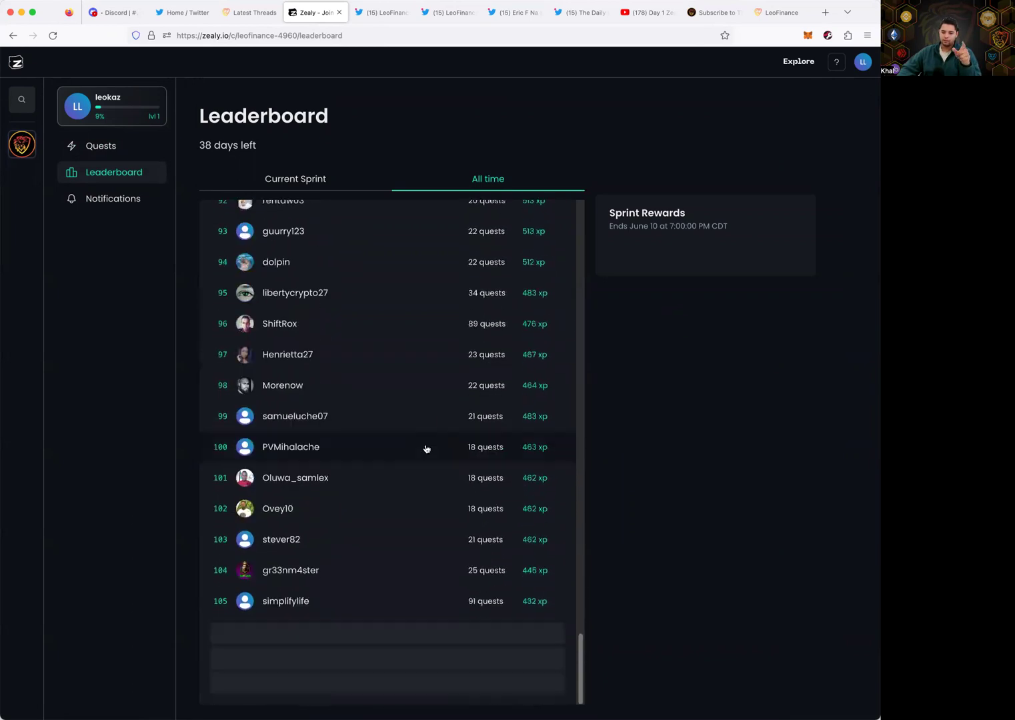
pyautogui.scroll(-10, 427, 466)
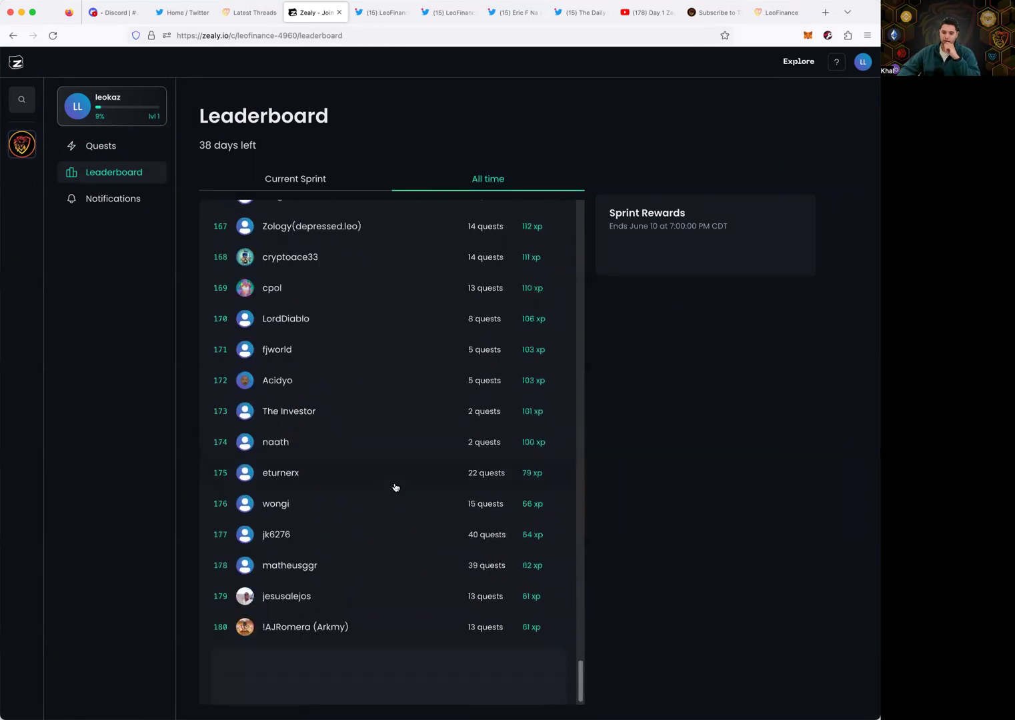
pyautogui.scroll(-15, 401, 479)
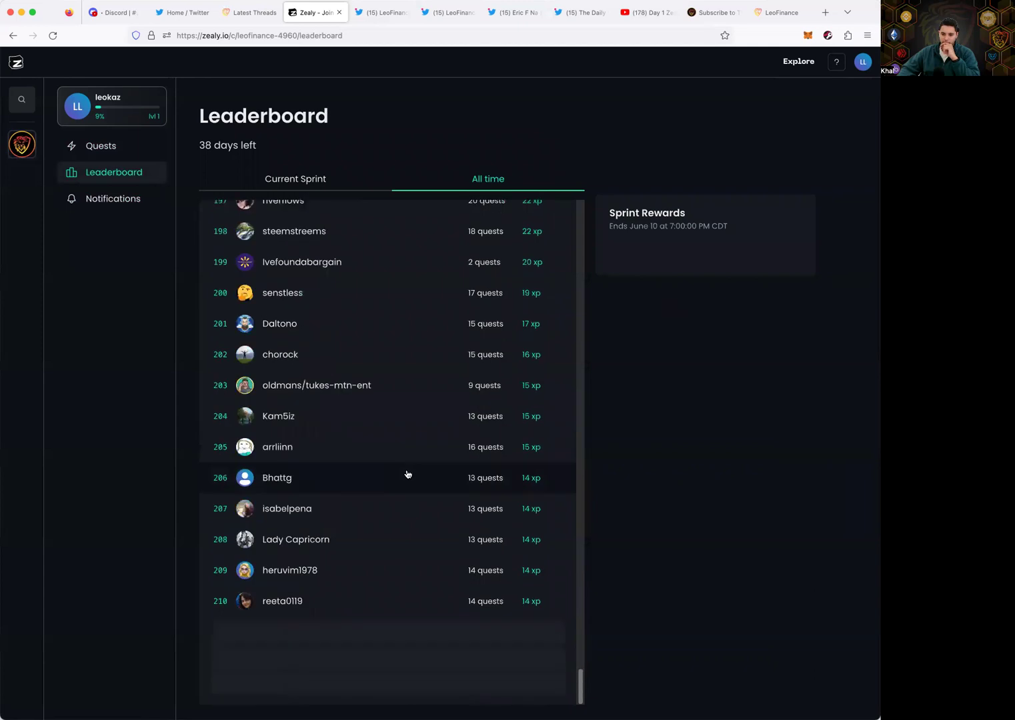
pyautogui.scroll(-10, 413, 470)
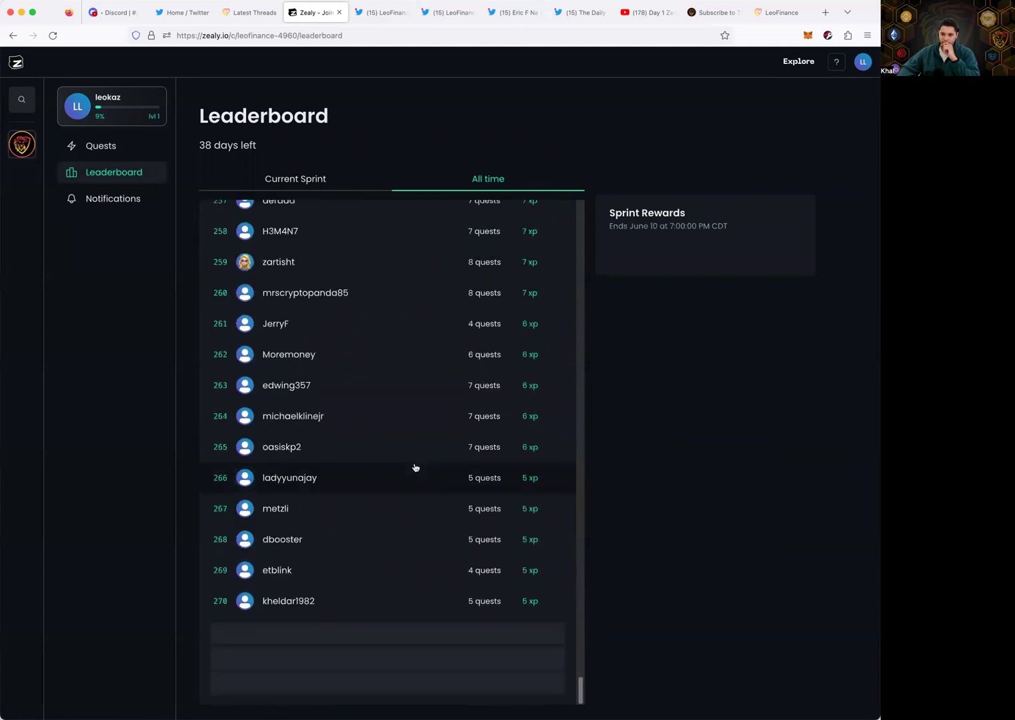
pyautogui.scroll(4, 415, 469)
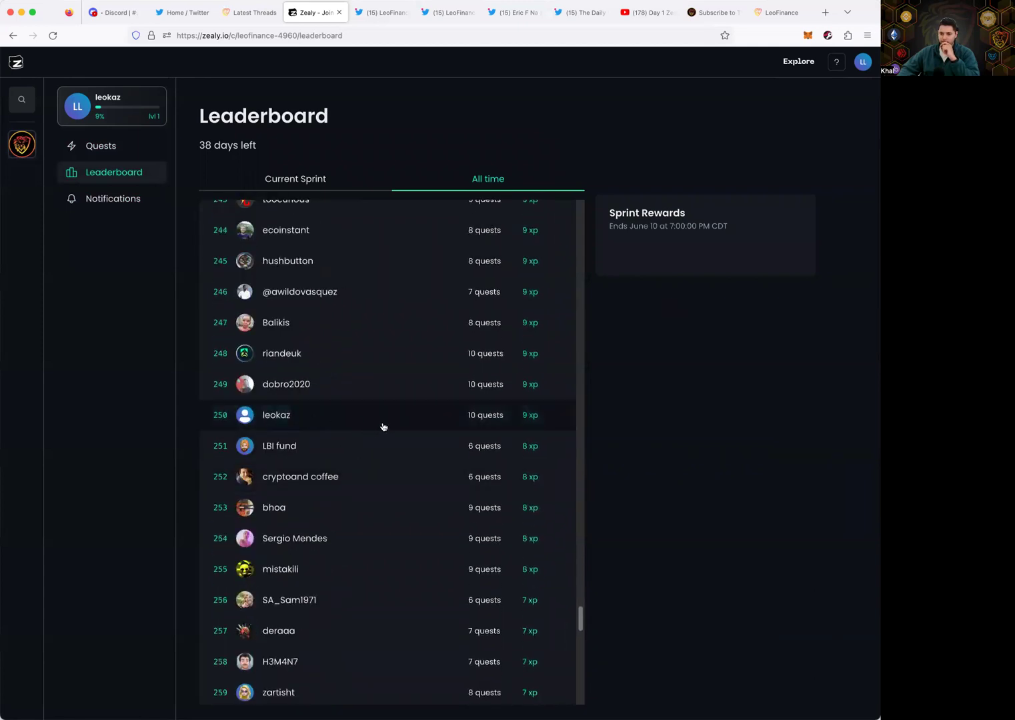
pyautogui.scroll(-10, 385, 430)
pyautogui.scroll(-15, 389, 432)
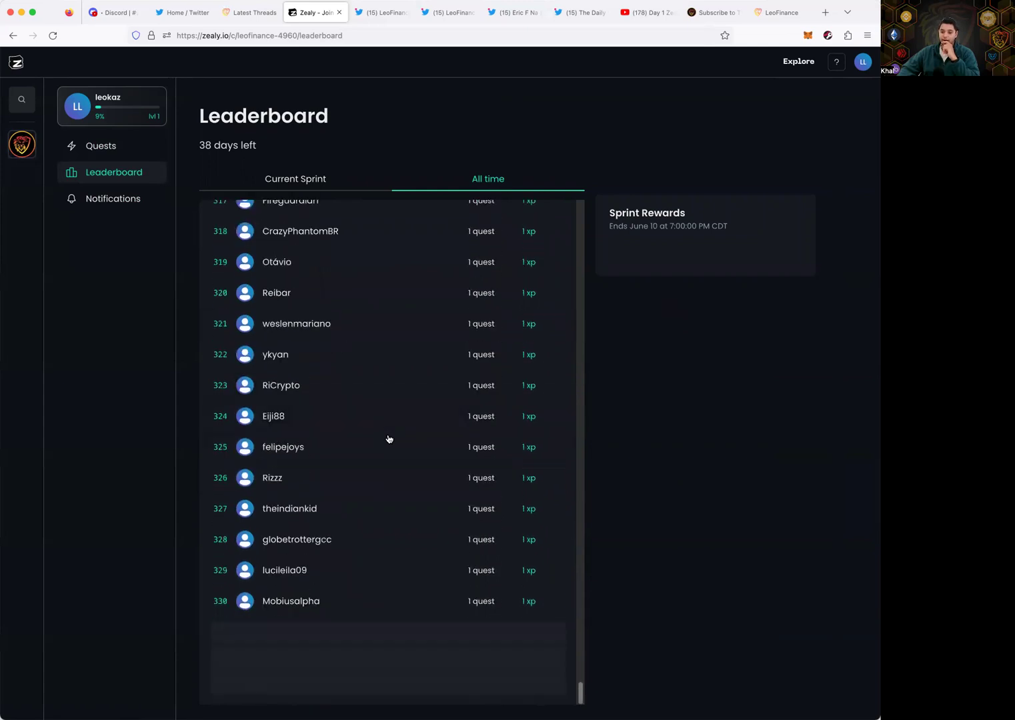
pyautogui.scroll(-15, 396, 441)
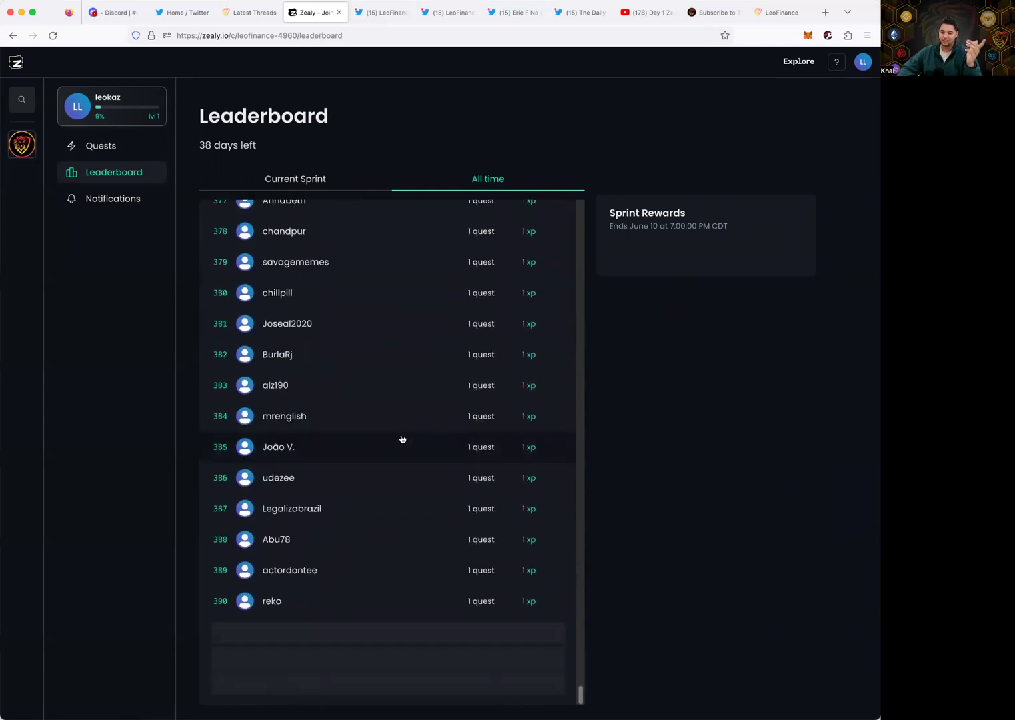
pyautogui.scroll(-15, 407, 432)
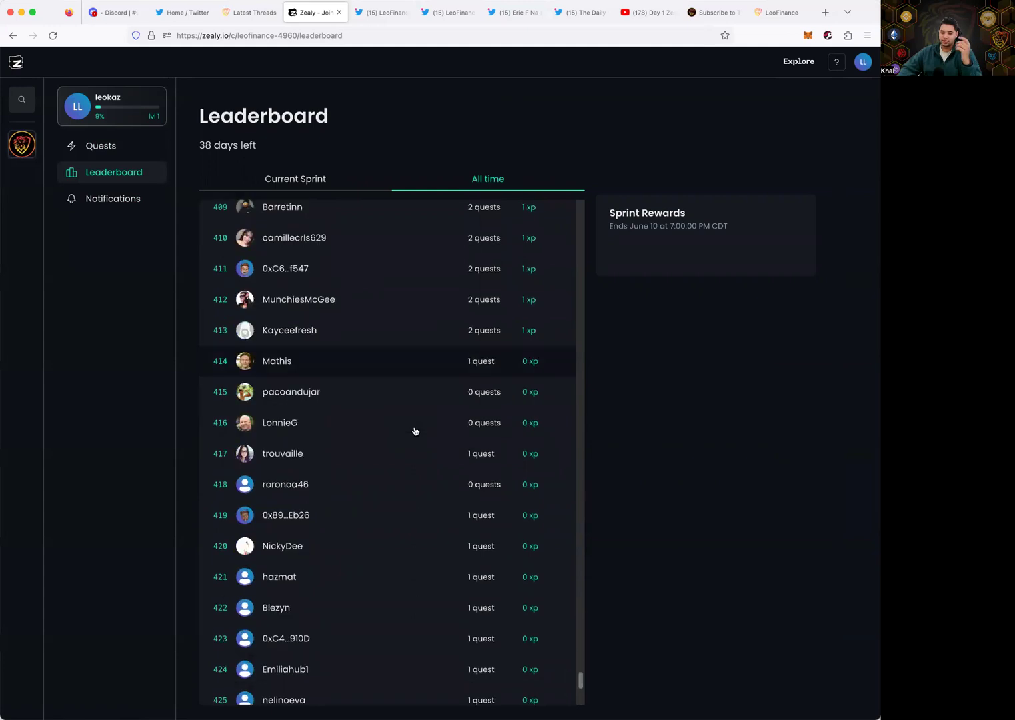
pyautogui.scroll(-10, 416, 427)
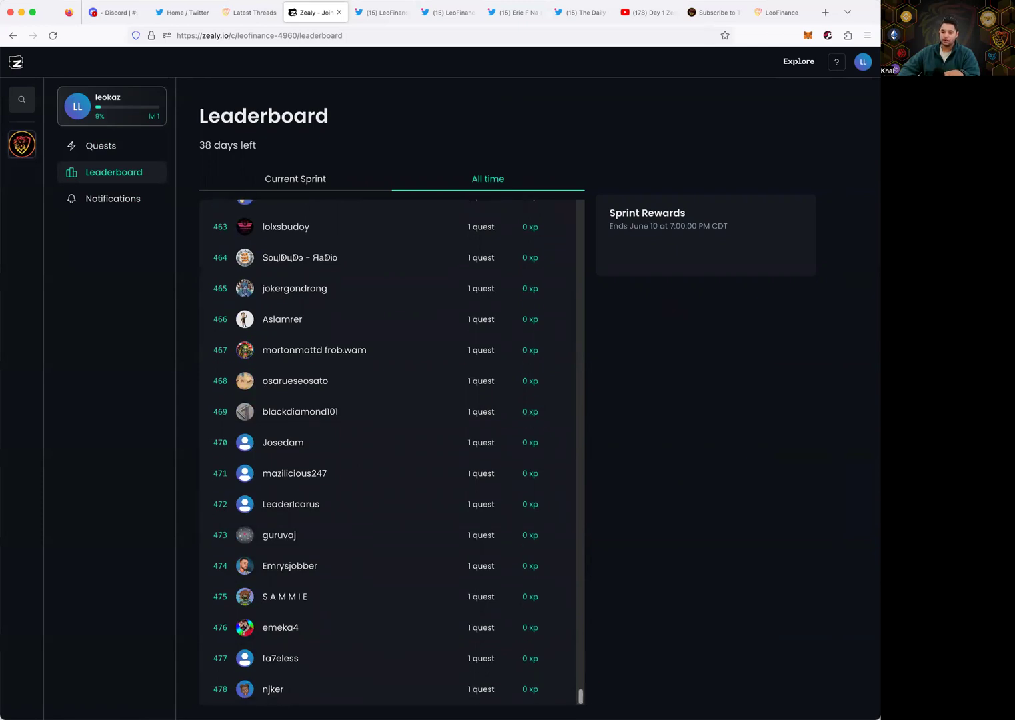
pyautogui.moveTo(580, 697)
pyautogui.mouseDown()
pyautogui.moveTo(594, 675)
pyautogui.moveTo(597, 595)
pyautogui.moveTo(591, 207)
pyautogui.moveTo(606, 318)
pyautogui.moveTo(623, 675)
pyautogui.moveTo(601, 220)
pyautogui.moveTo(601, 695)
pyautogui.mouseUp()
pyautogui.scroll(20, 540, 310)
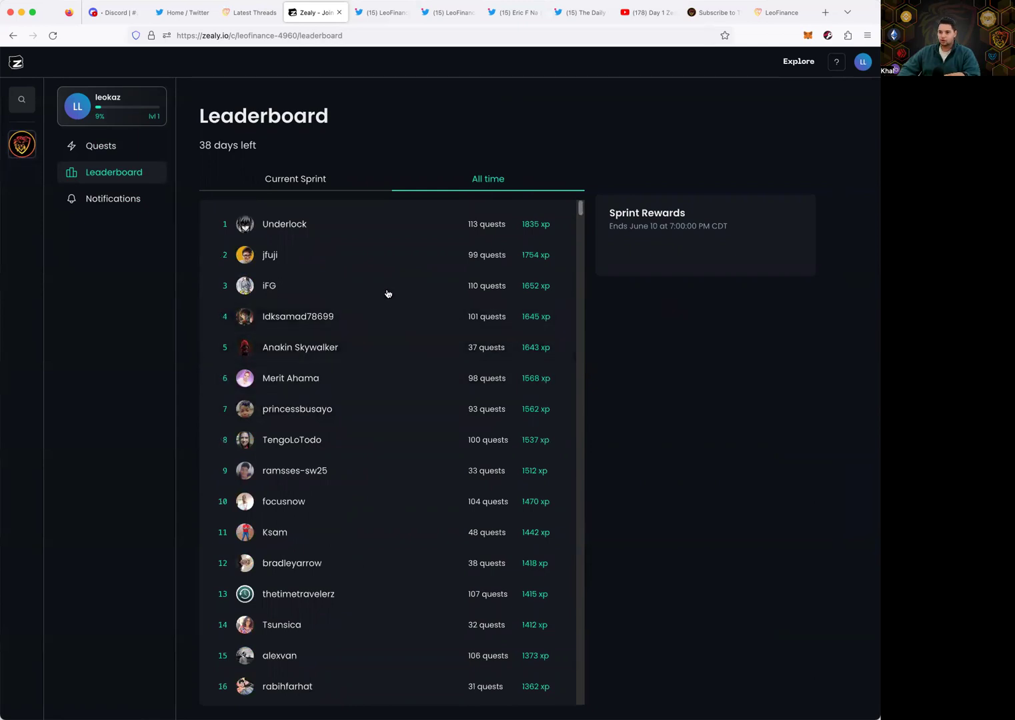
# Step: Examine the current sprint leaderboard down to its lowest ranks, and return to the all-time ranking
pyautogui.click(317, 179)
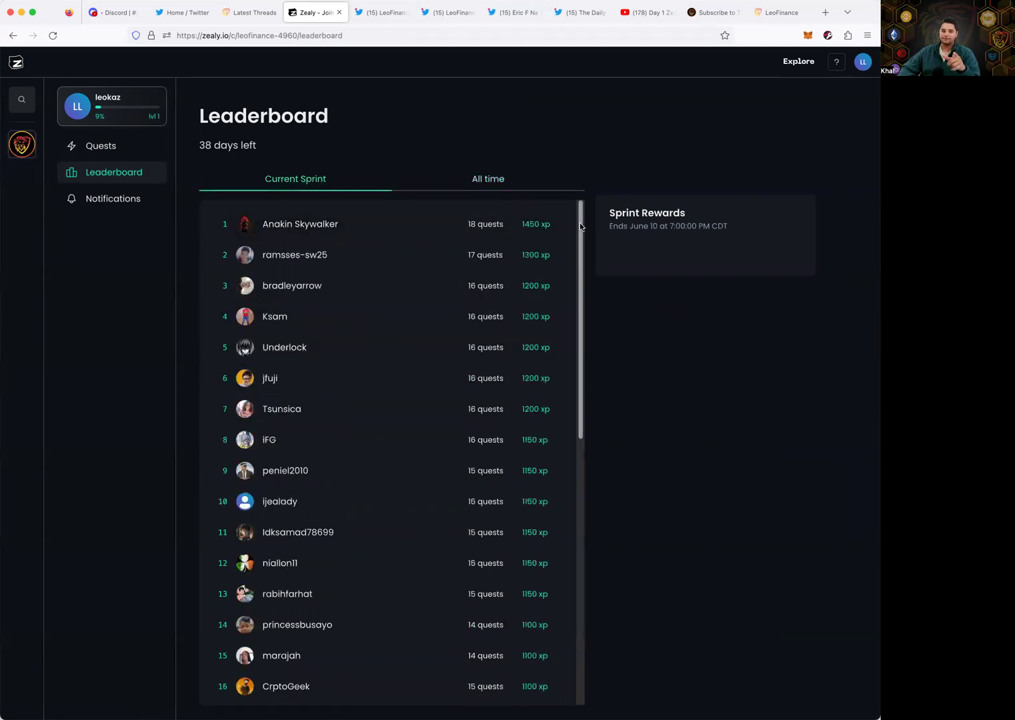
pyautogui.moveTo(581, 233); pyautogui.dragTo(483, 644)
pyautogui.scroll(-20, 483, 644)
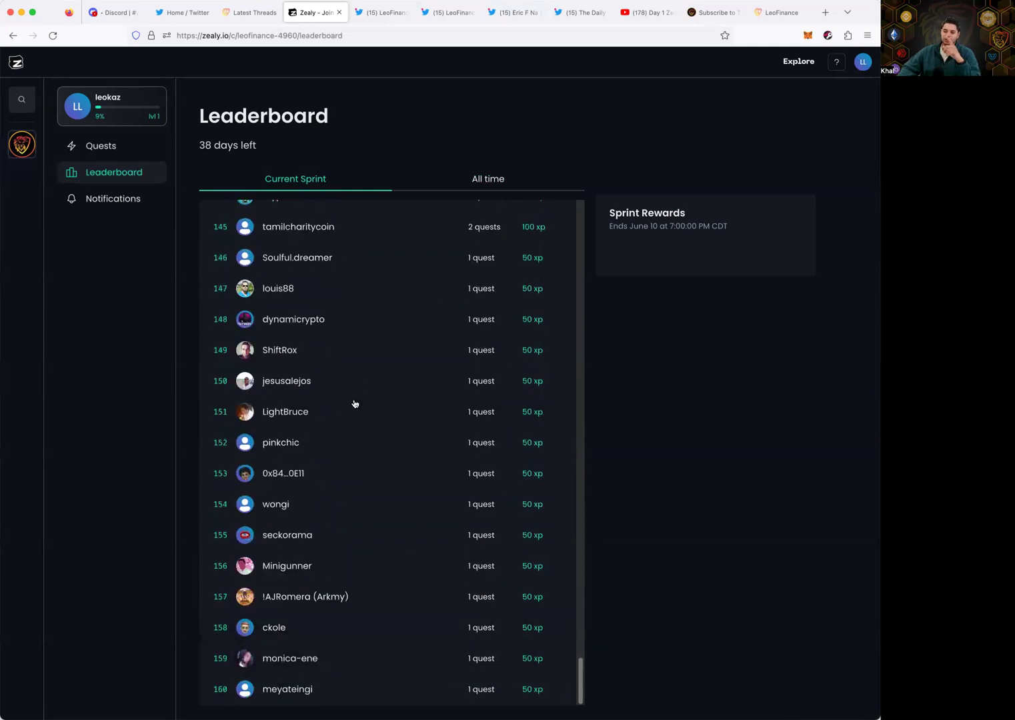
pyautogui.scroll(15, 365, 404)
pyautogui.scroll(20, 364, 409)
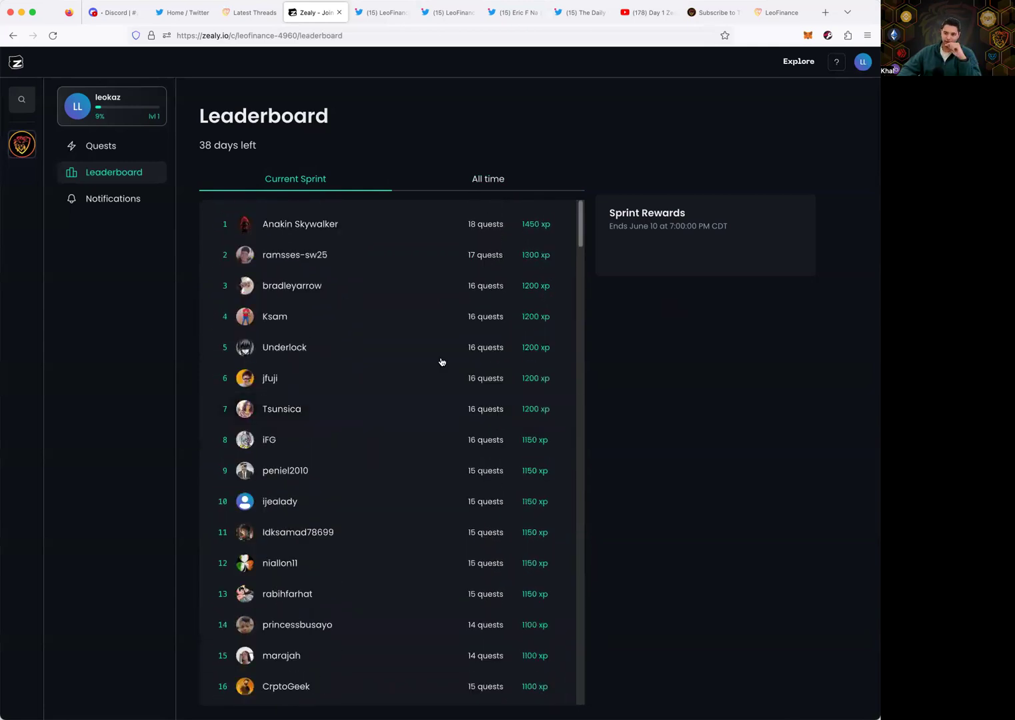
pyautogui.click(493, 178)
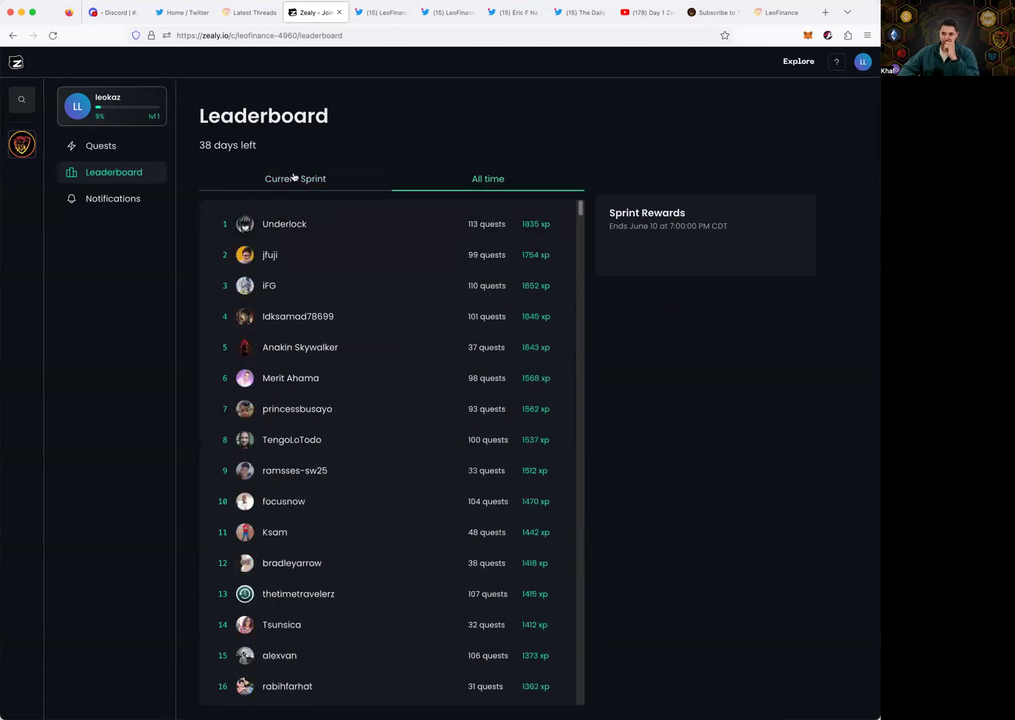
# Step: Examine the current sprint leaderboard from the top ranks past the Reward Zone limit to the lowest ranks
pyautogui.click(293, 176)
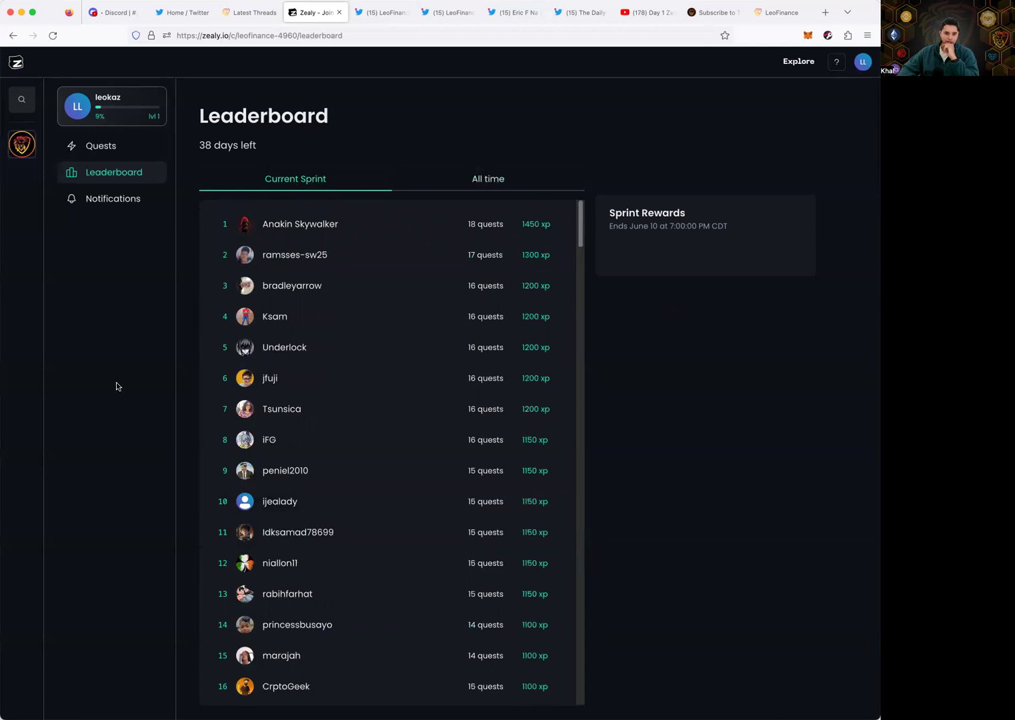
pyautogui.scroll(-20, 352, 316)
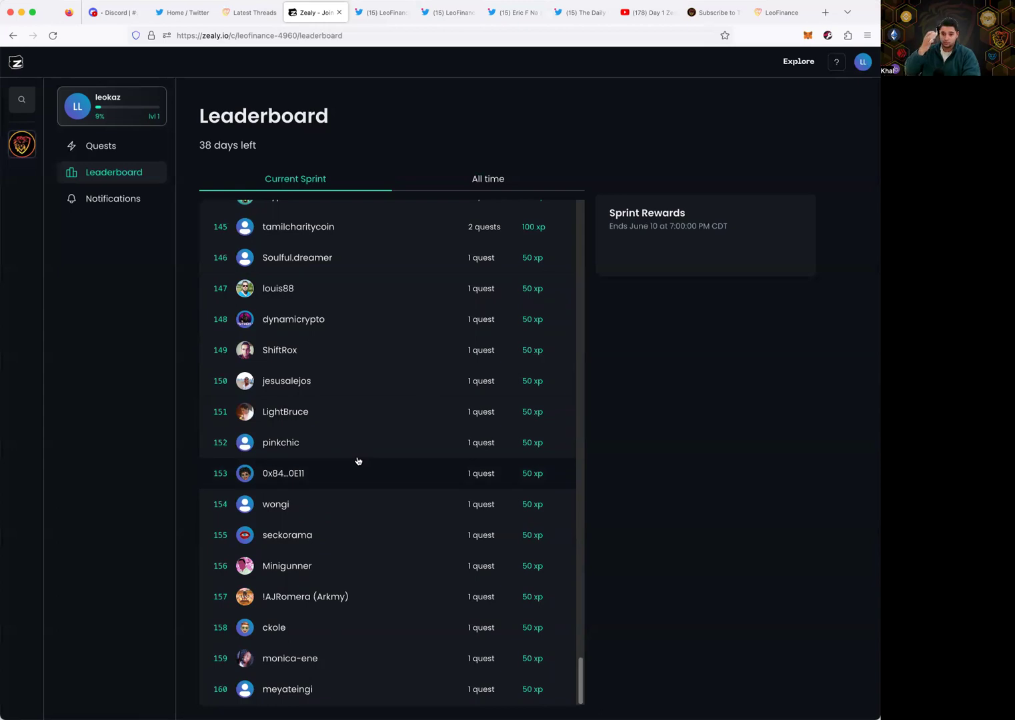
pyautogui.scroll(5, 356, 463)
pyautogui.scroll(15, 383, 559)
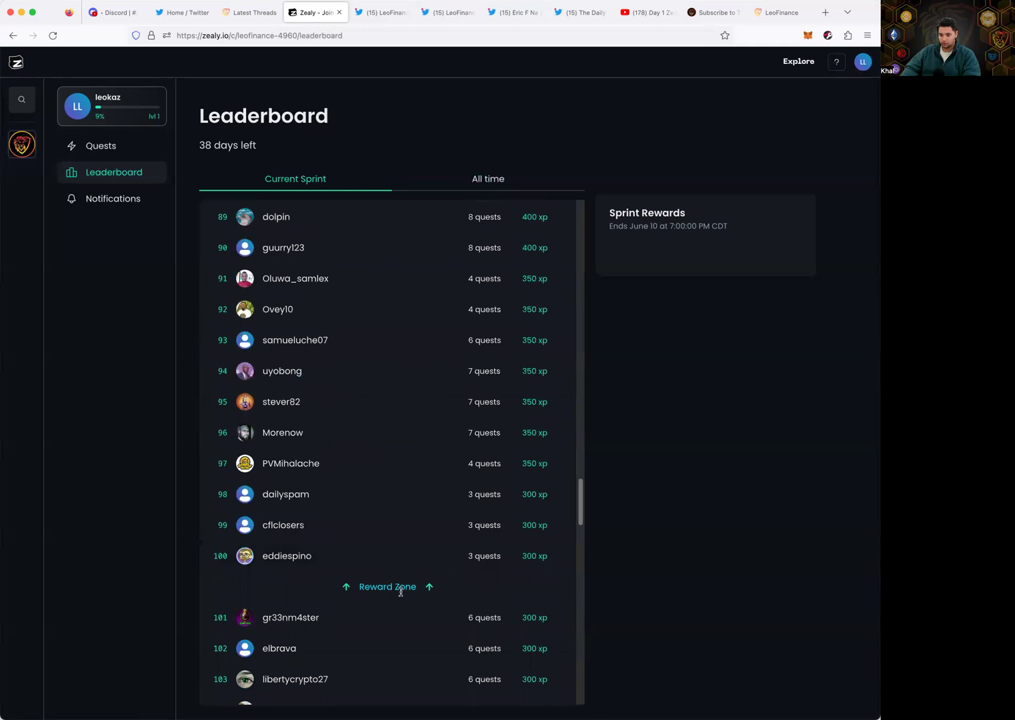
pyautogui.scroll(20, 400, 591)
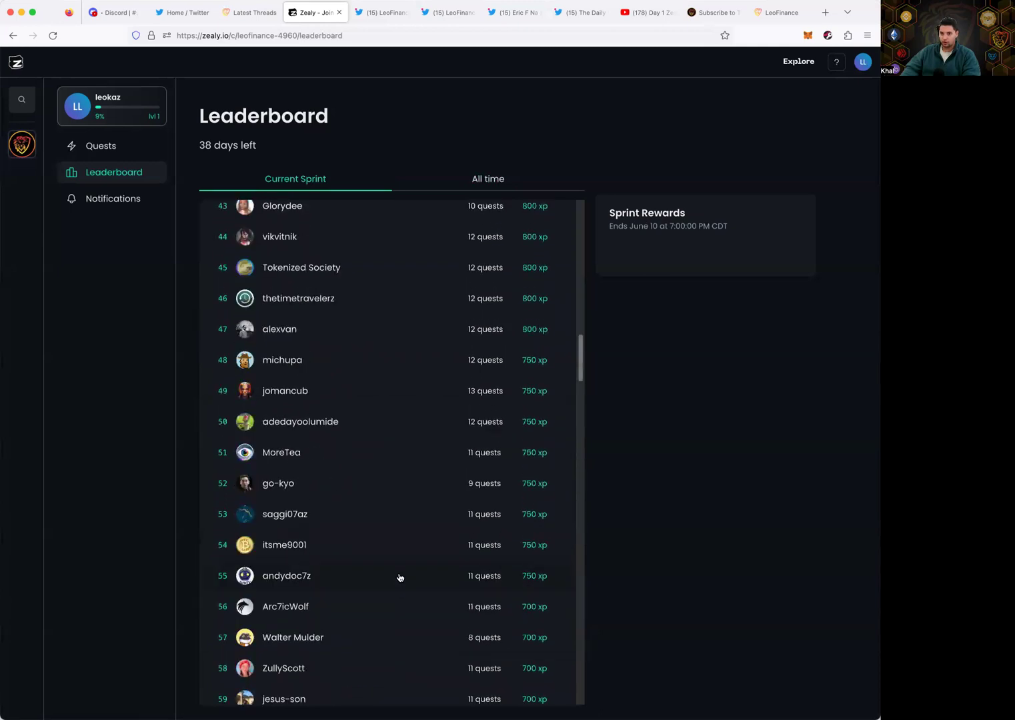
pyautogui.scroll(-18, 310, 532)
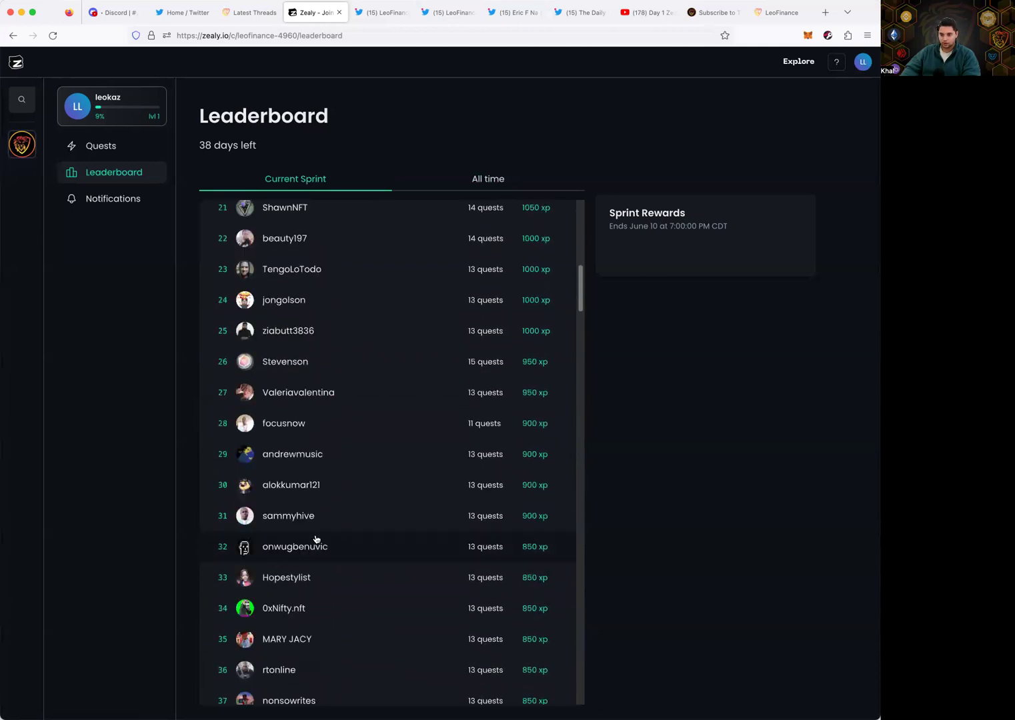
pyautogui.scroll(-16, 317, 549)
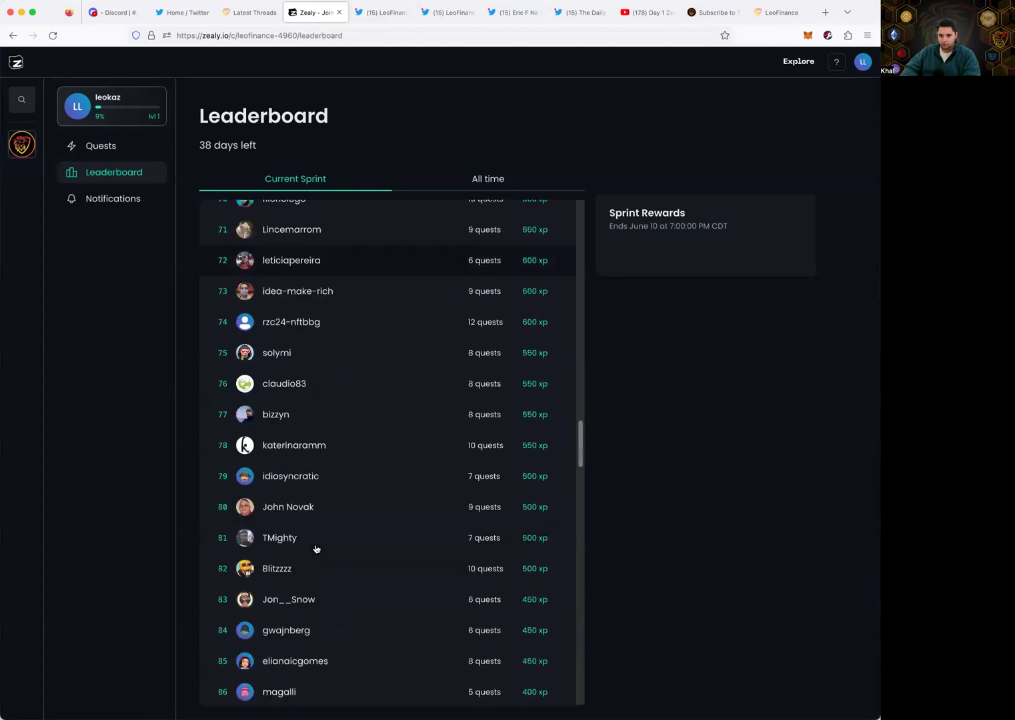
pyautogui.scroll(-14, 365, 577)
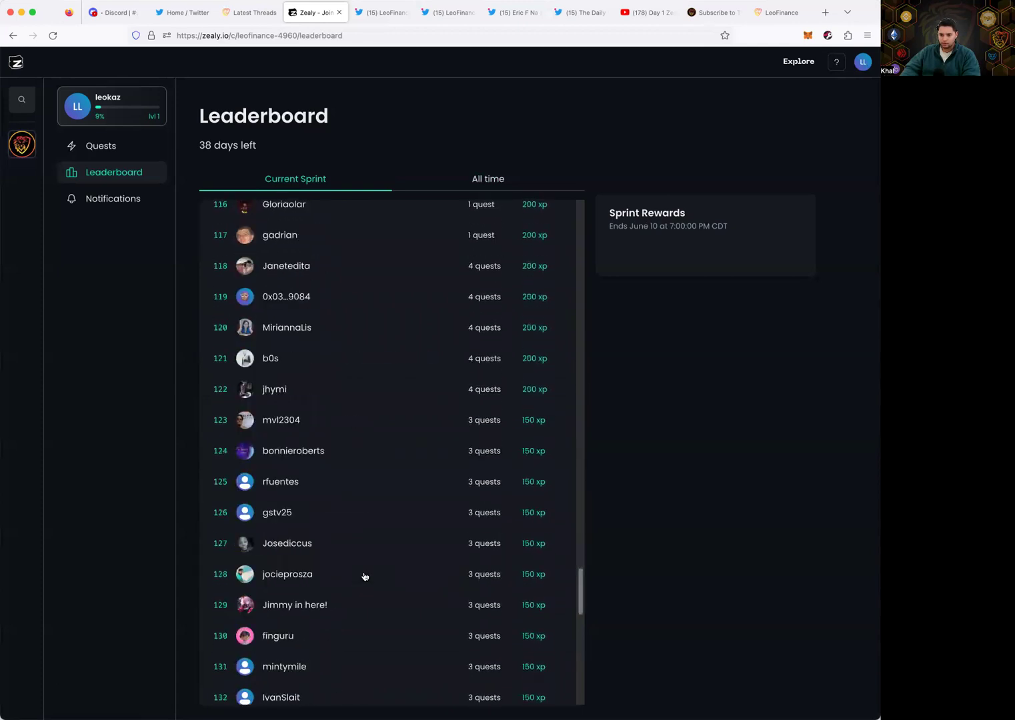
pyautogui.scroll(20, 445, 540)
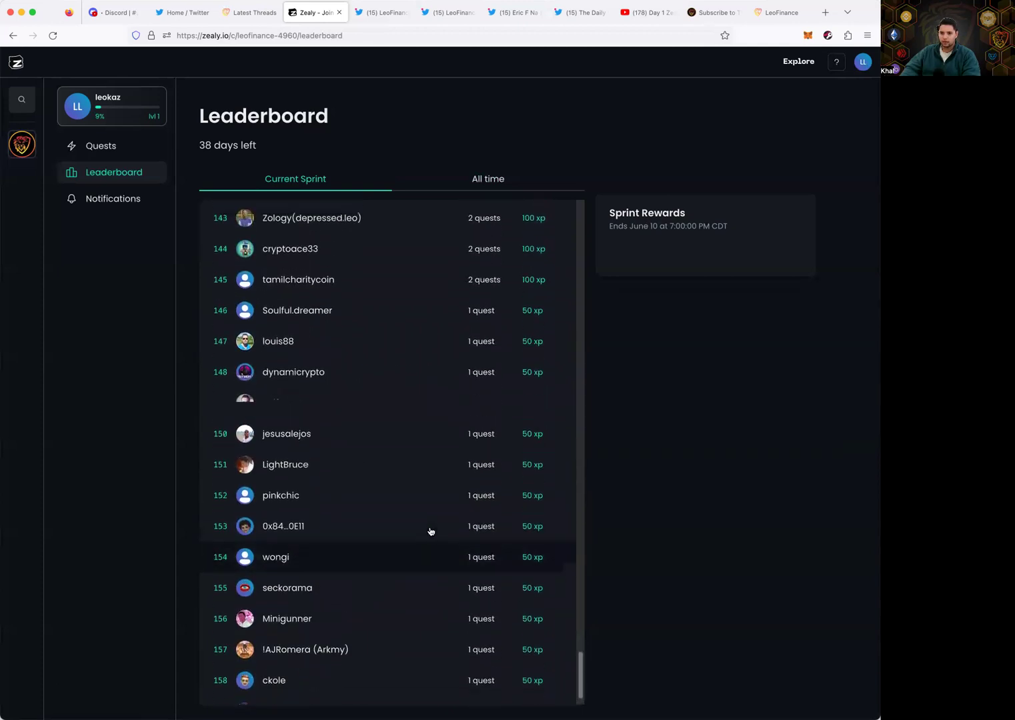
pyautogui.scroll(-5, 404, 510)
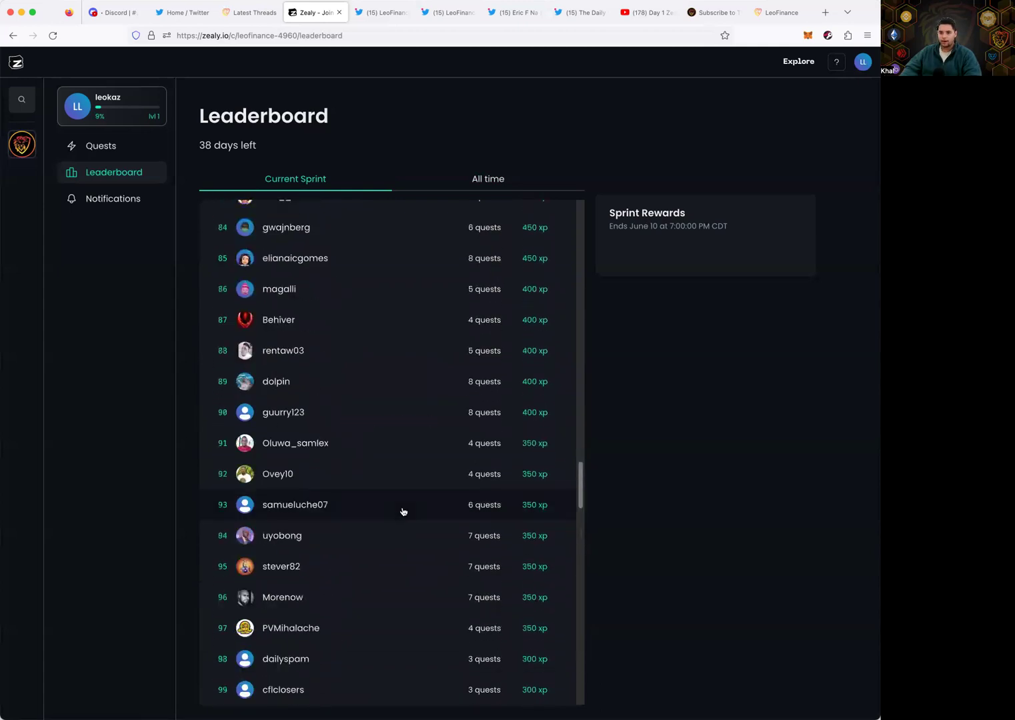
# Step: Search the current sprint leaderboard page for the account's own username and check the ranking for its entry
pyautogui.press('super+f')
pyautogui.write('lea')
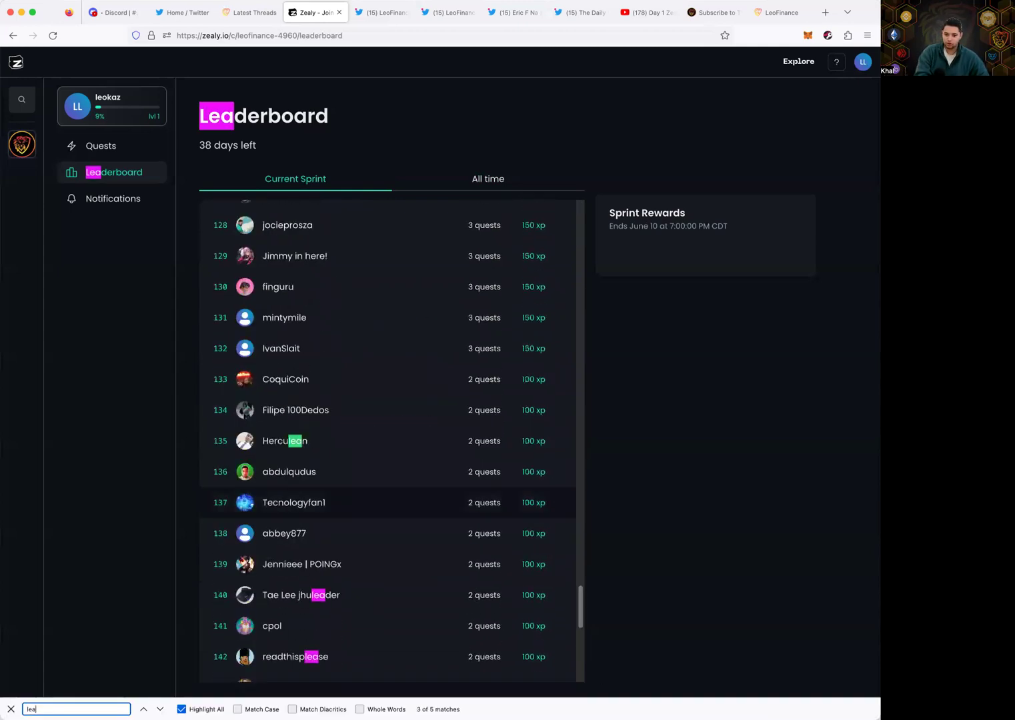
pyautogui.write('eokaz')
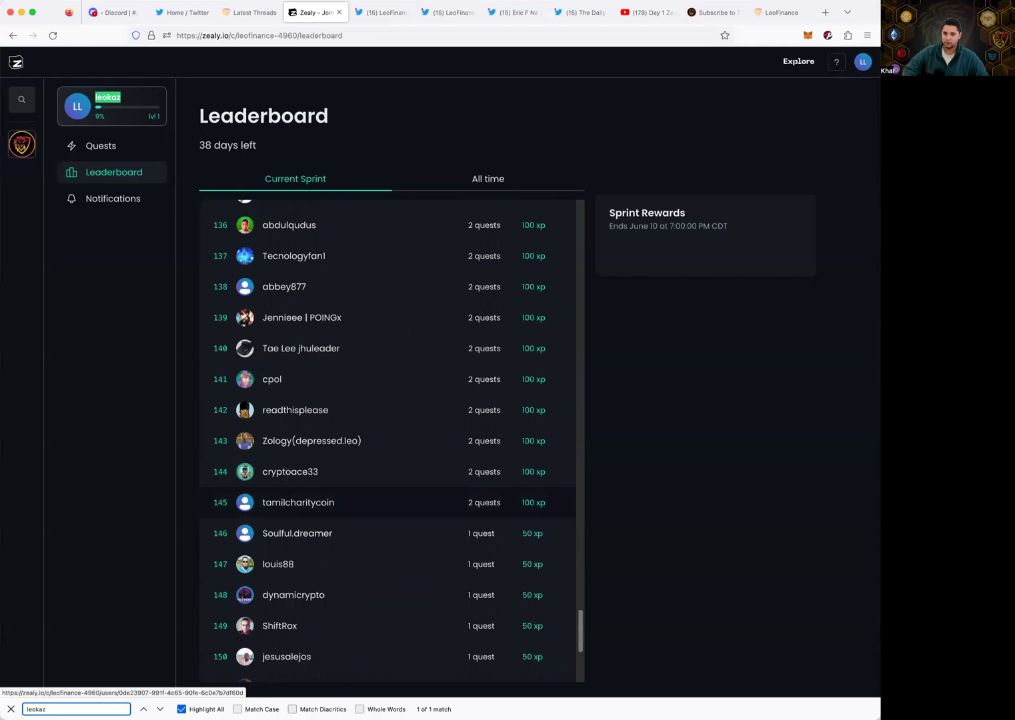
pyautogui.scroll(-1, 538, 472)
pyautogui.press('Return')
pyautogui.scroll(-5, 508, 471)
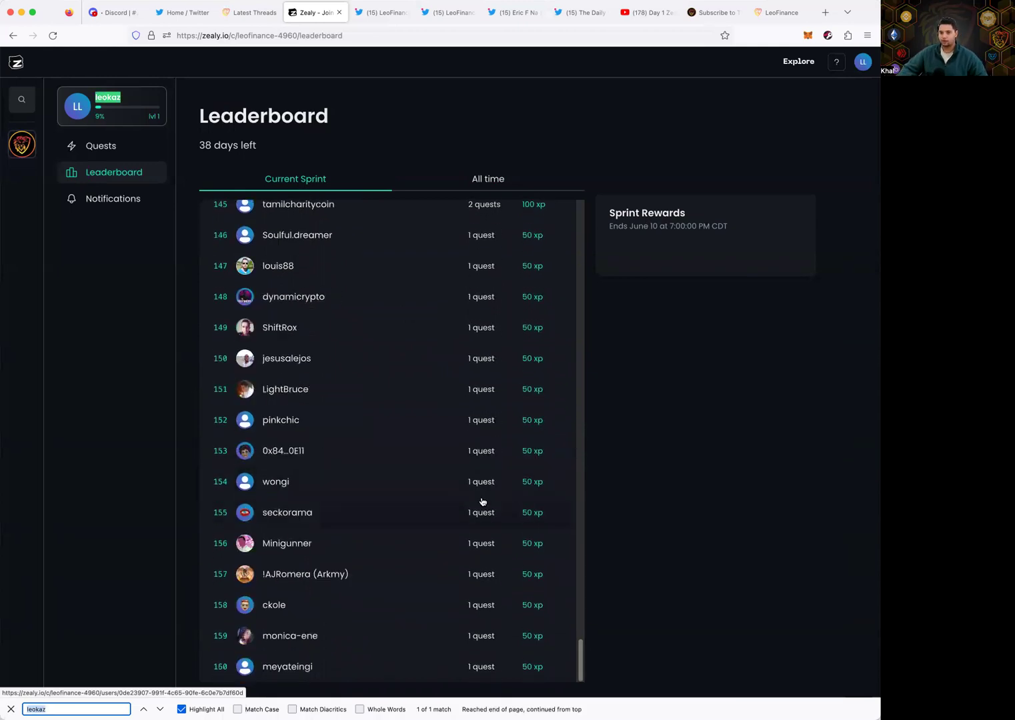
pyautogui.scroll(15, 483, 503)
pyautogui.scroll(20, 427, 443)
pyautogui.scroll(-20, 368, 364)
pyautogui.scroll(-20, 365, 380)
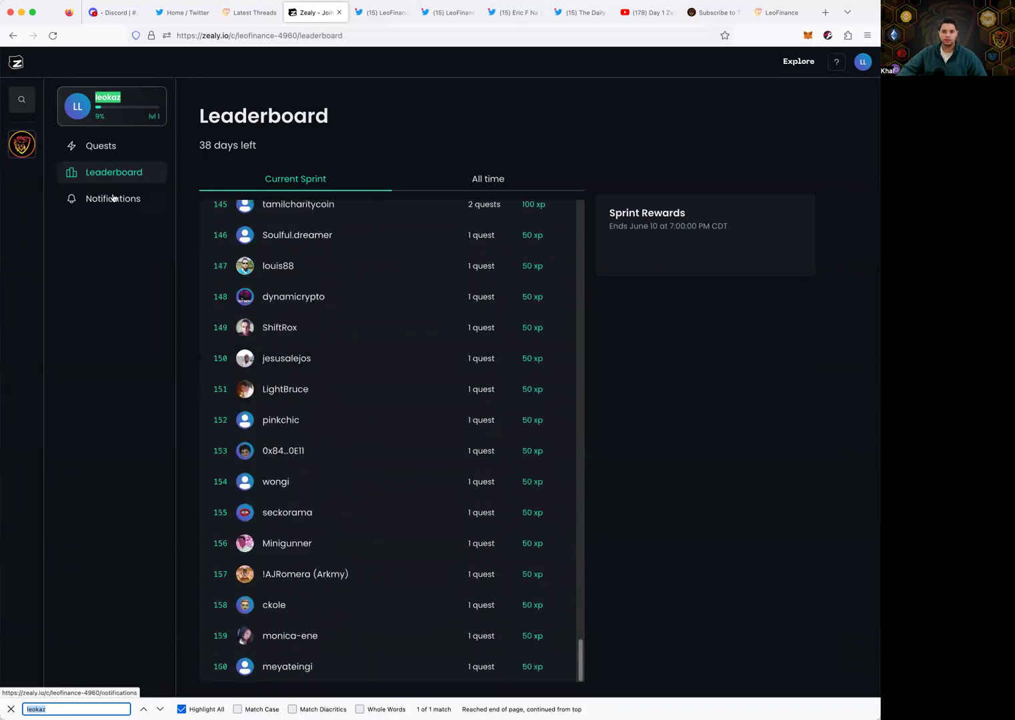
# Step: Return to the quest board and filter it to the 10k USD - Become Eligible quests
pyautogui.click(93, 230)
pyautogui.click(113, 153)
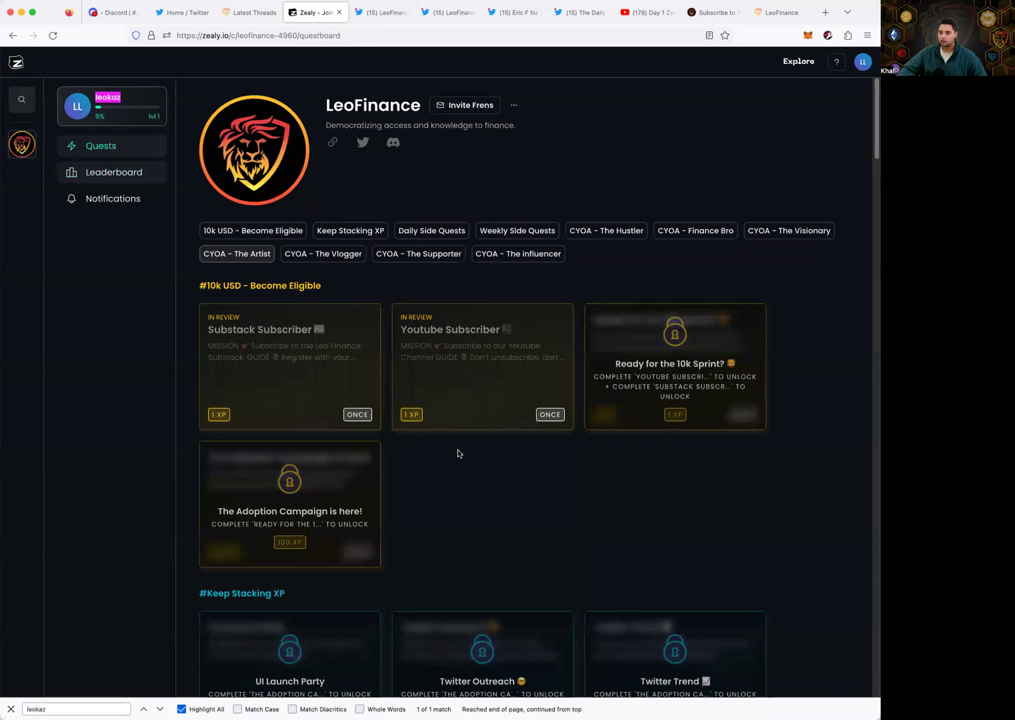
pyautogui.scroll(-5, 435, 401)
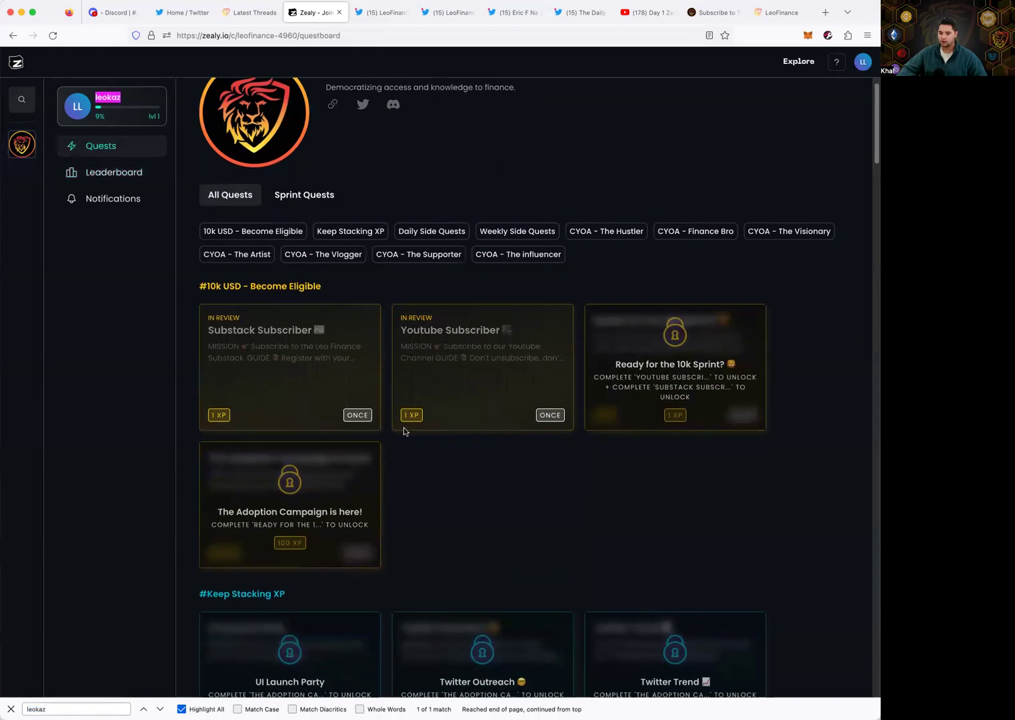
pyautogui.scroll(-1, 350, 449)
pyautogui.scroll(5, 356, 346)
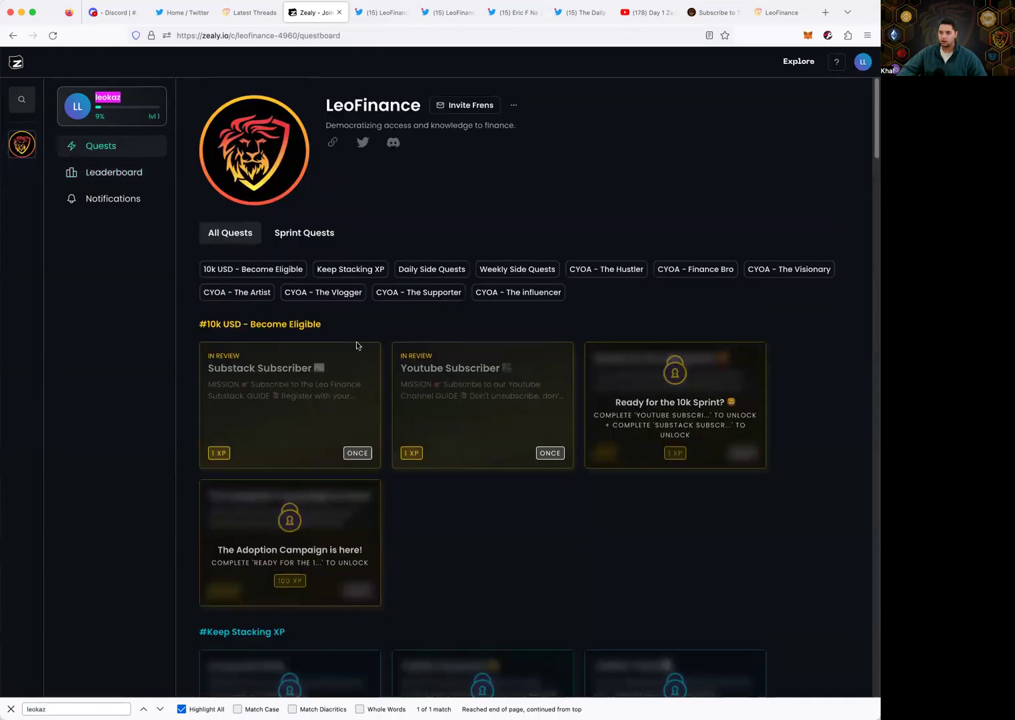
pyautogui.click(274, 277)
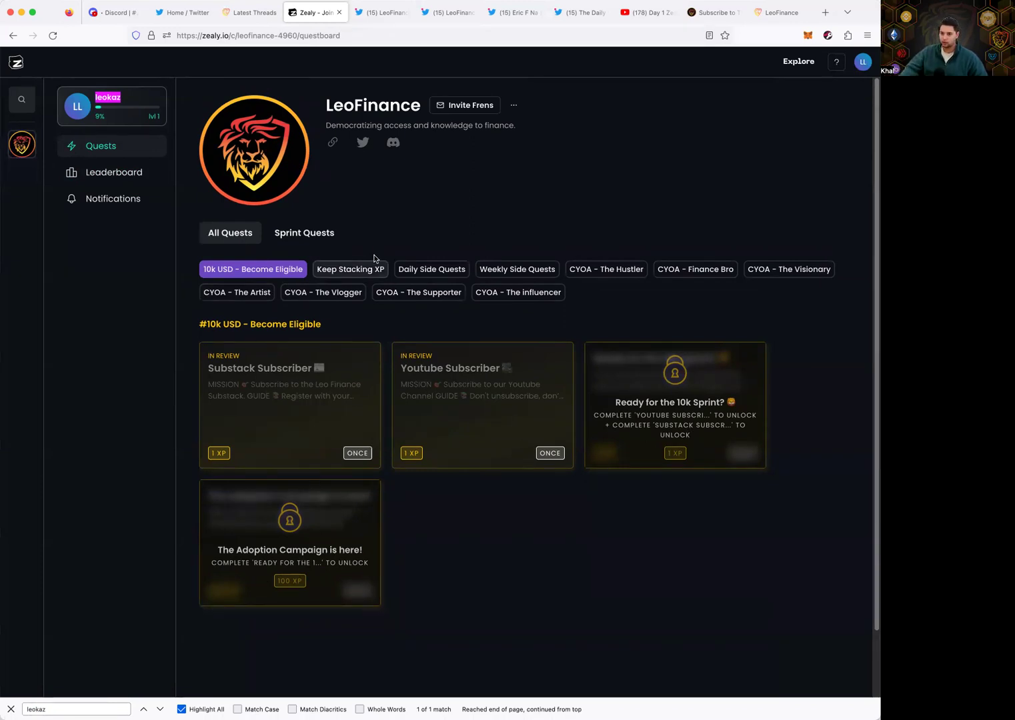
# Step: Add every remaining quest category to the filter, from Keep Stacking XP through CYOA - The influencer
pyautogui.click(351, 269)
pyautogui.click(432, 269)
pyautogui.click(517, 270)
pyautogui.click(607, 269)
pyautogui.click(696, 269)
pyautogui.click(790, 269)
pyautogui.click(237, 293)
pyautogui.click(323, 292)
pyautogui.click(418, 292)
pyautogui.click(518, 291)
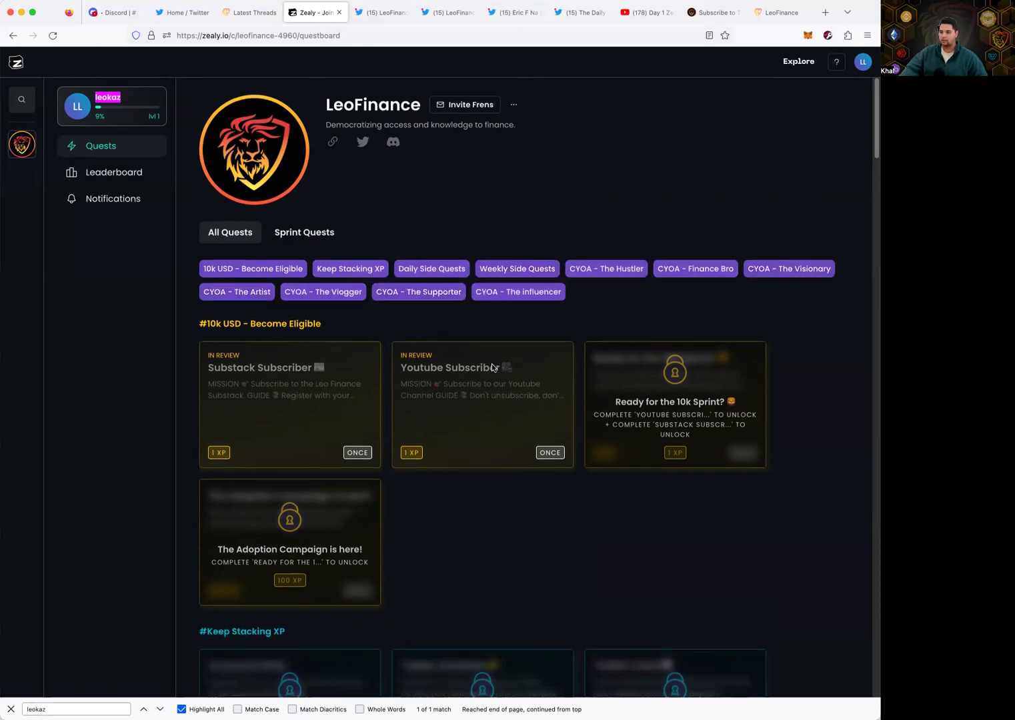
# Step: Look through the quests of all selected categories down to CYOA - The influencer, and return to the category filters
pyautogui.scroll(-20, 493, 373)
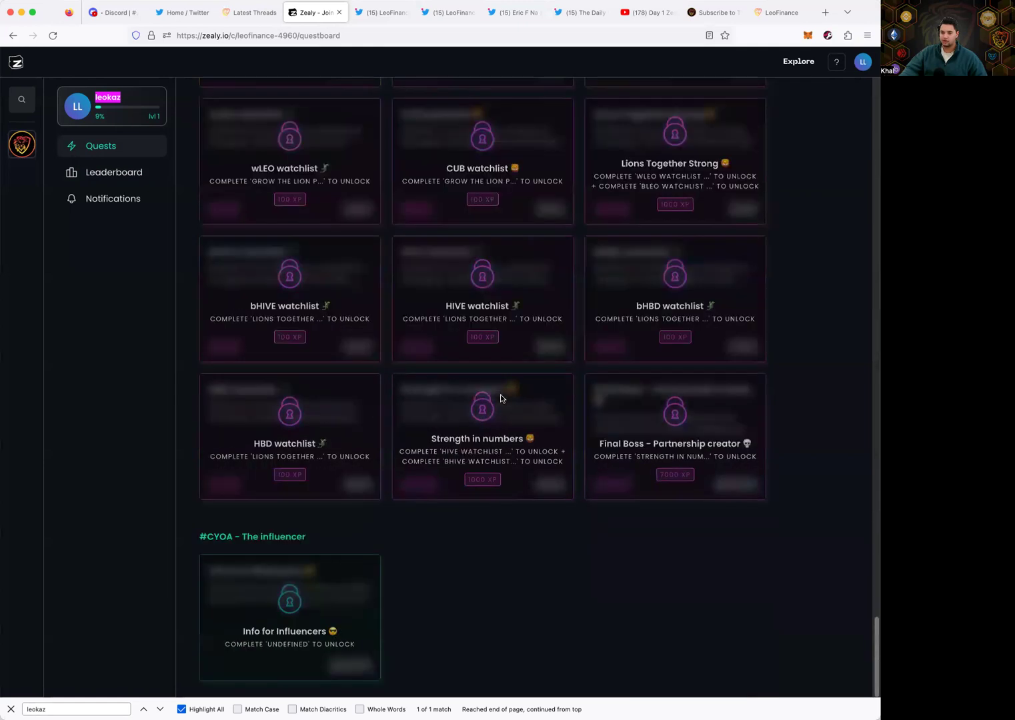
pyautogui.scroll(20, 494, 396)
pyautogui.scroll(-5, 346, 426)
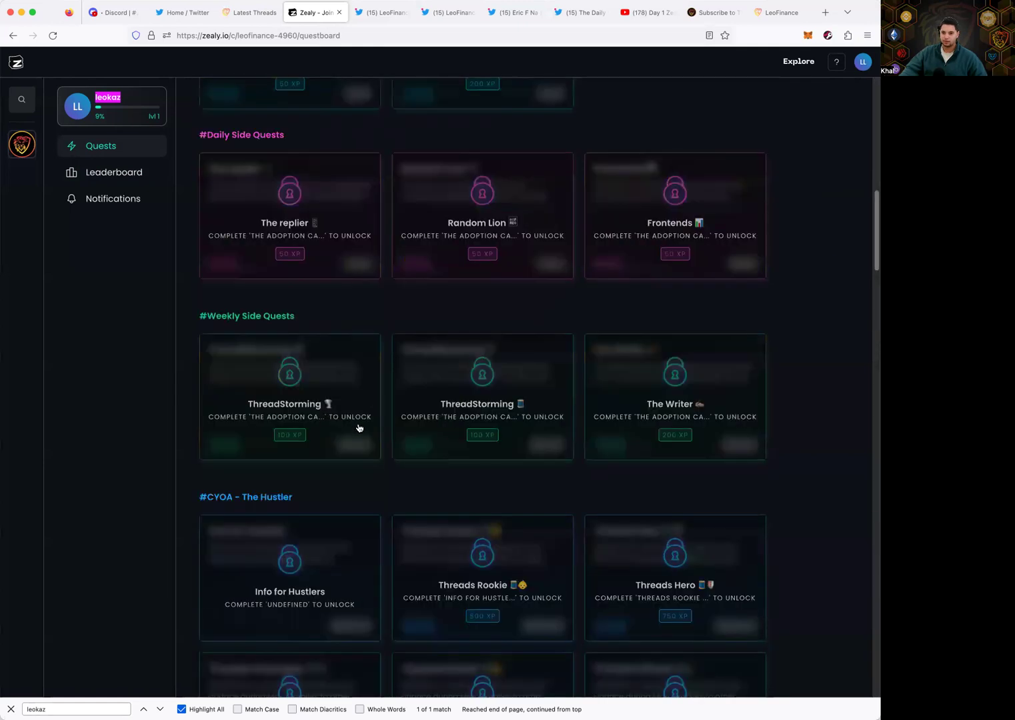
pyautogui.scroll(-20, 536, 415)
pyautogui.scroll(15, 573, 434)
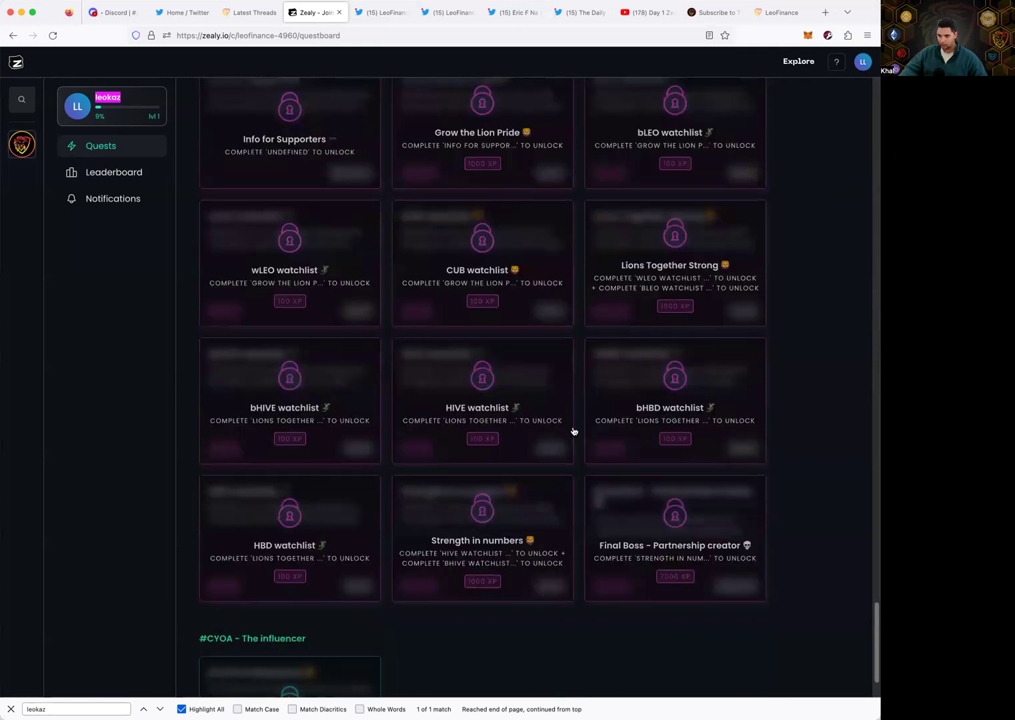
pyautogui.scroll(15, 421, 446)
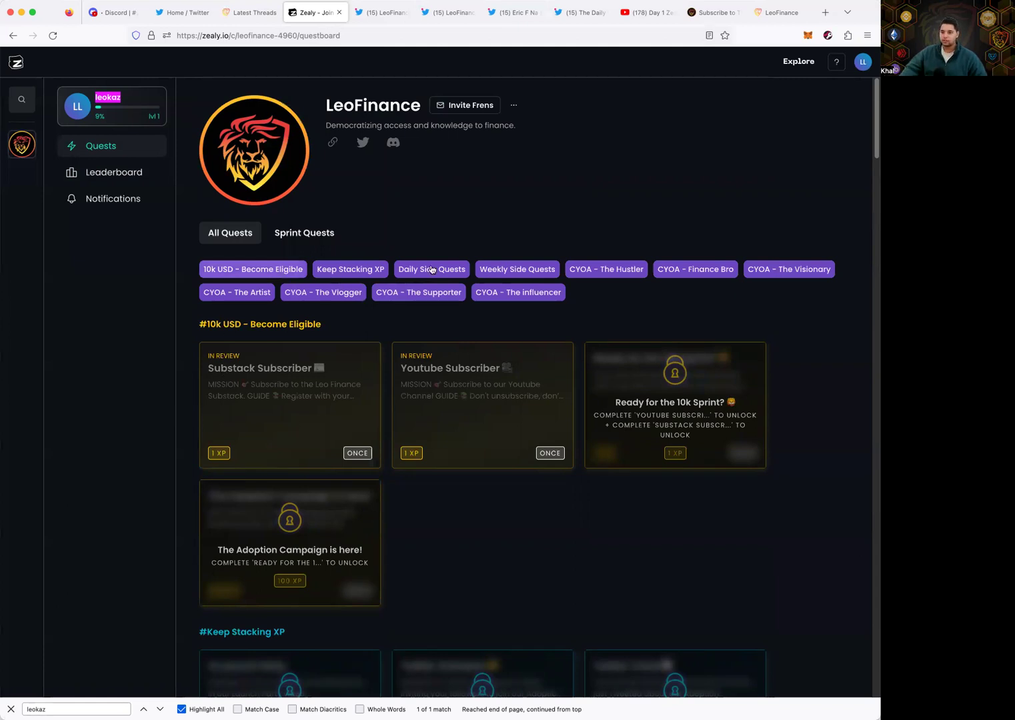
# Step: Clear the category filters, leaving only 10k USD - Become Eligible selected, and open the all-time leaderboard
pyautogui.click(589, 274)
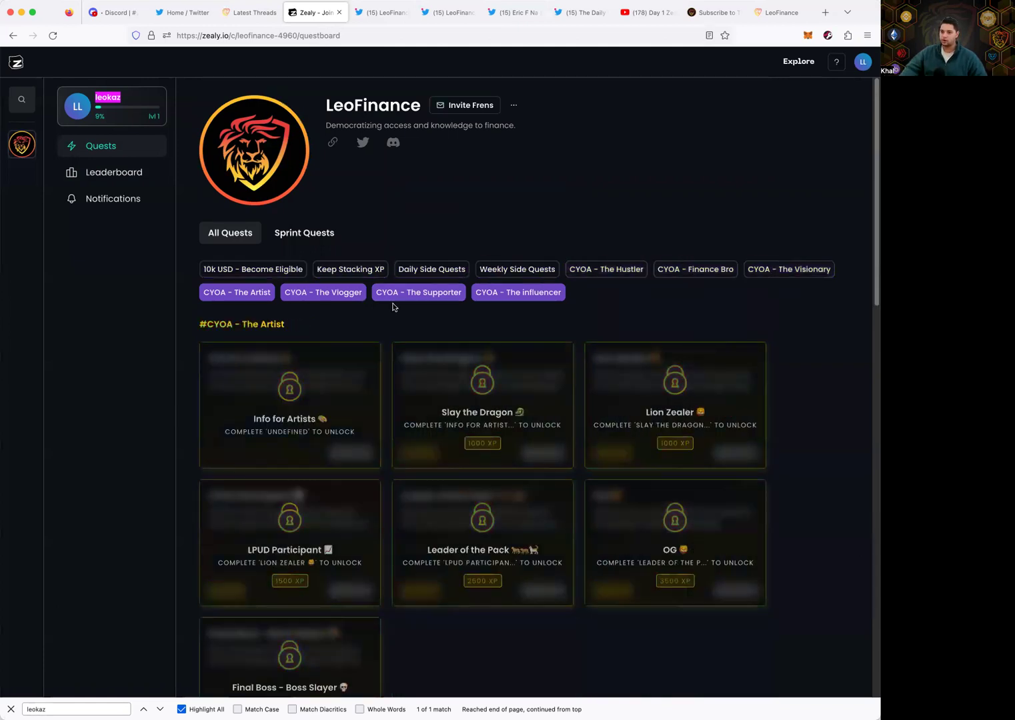
pyautogui.click(363, 294)
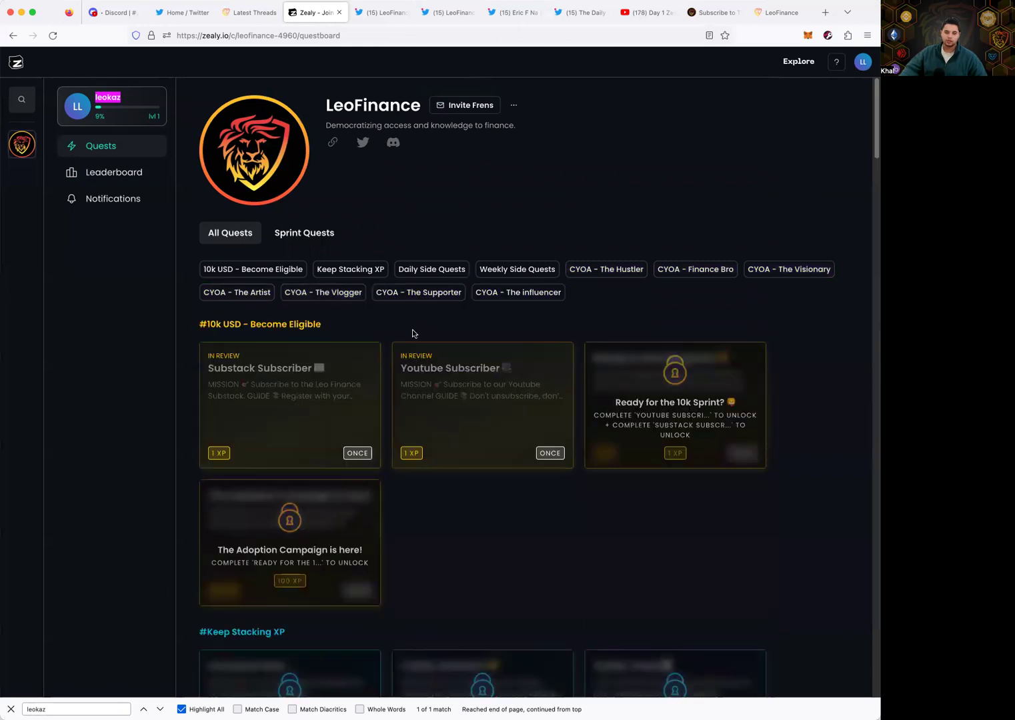
pyautogui.click(304, 267)
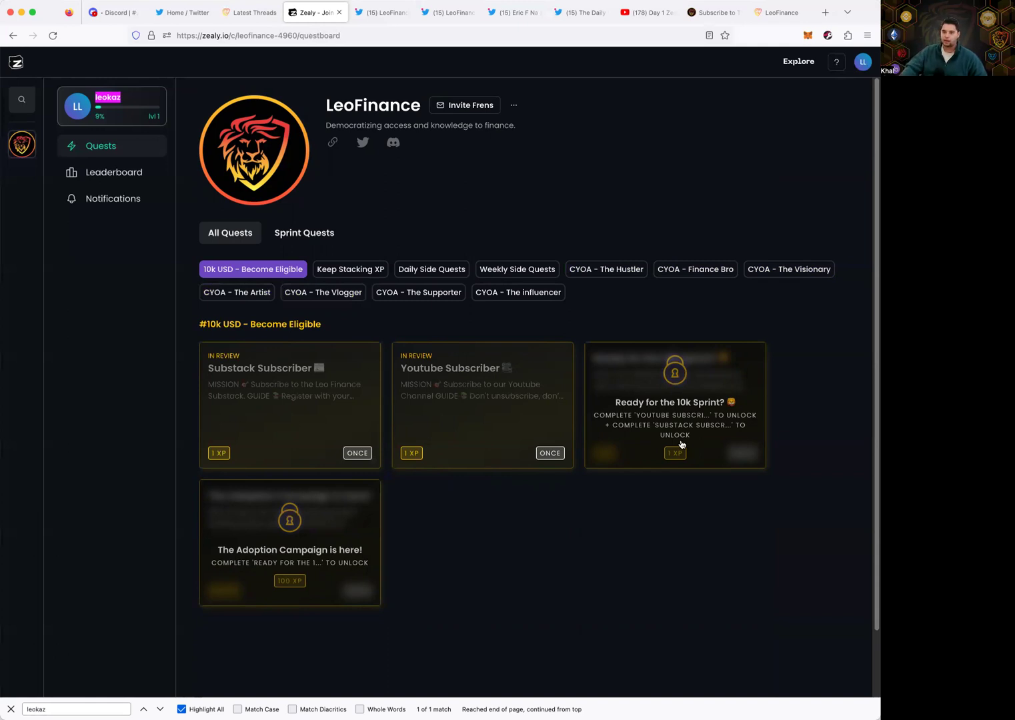
pyautogui.click(151, 176)
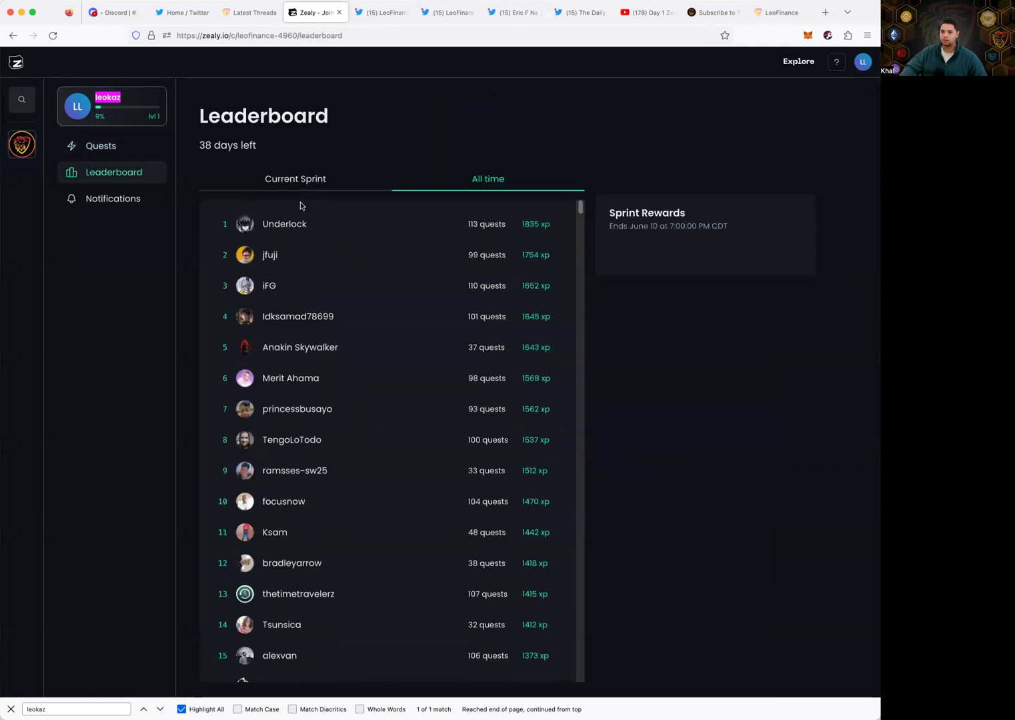